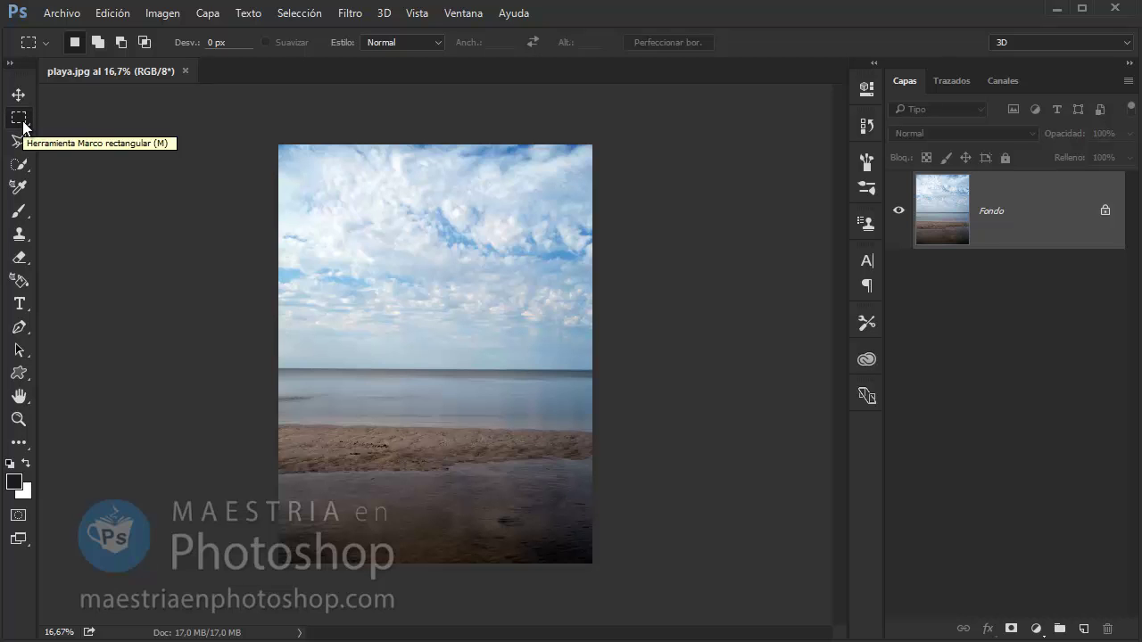
# Step: Choose the Rectangular Marquee and draw a test rectangle over the sky, then clear it
pyautogui.click(23, 126)
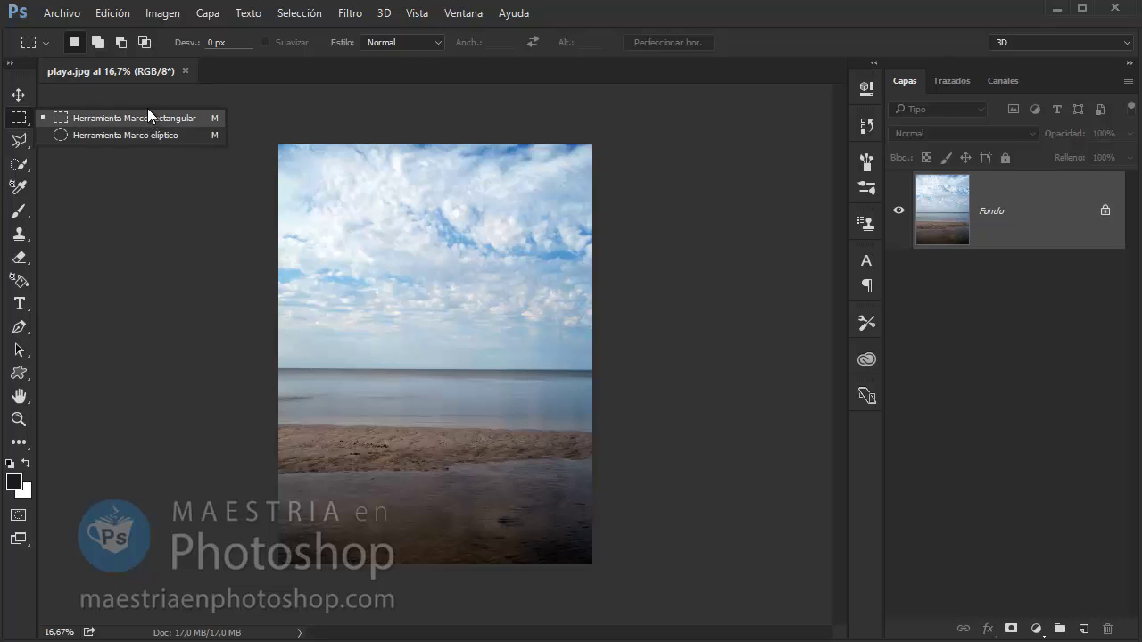
pyautogui.click(86, 117)
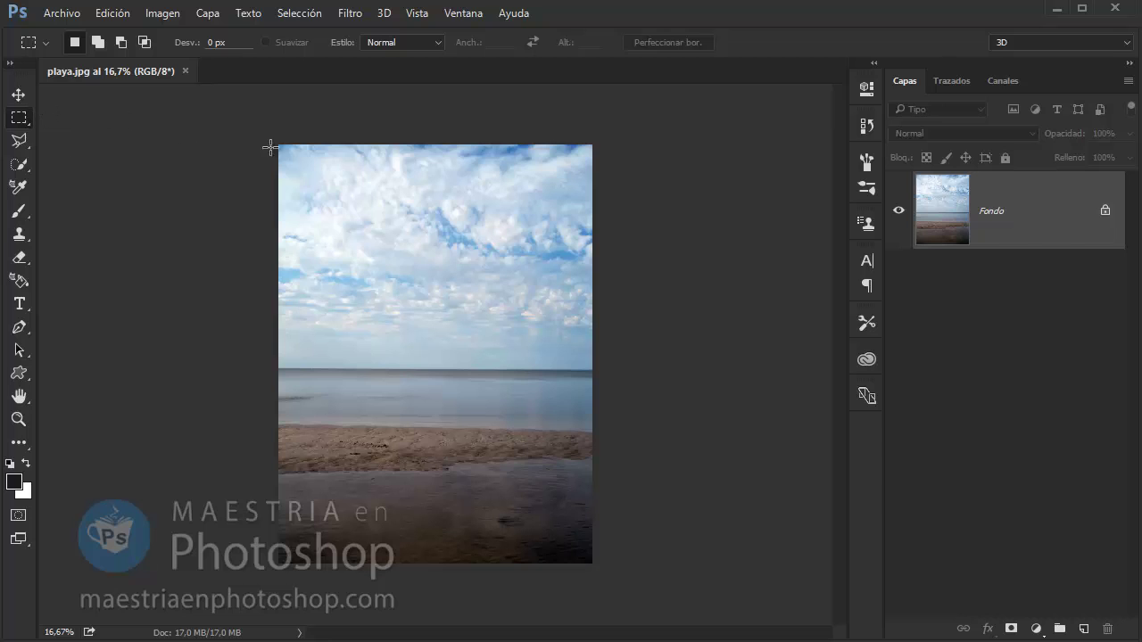
pyautogui.moveTo(296, 147); pyautogui.dragTo(539, 353)
pyautogui.click(372, 298)
# Step: In New Selection mode, select sky rectangles, then add two more rectangles to the selection
pyautogui.click(75, 46)
pyautogui.moveTo(299, 162); pyautogui.dragTo(555, 344)
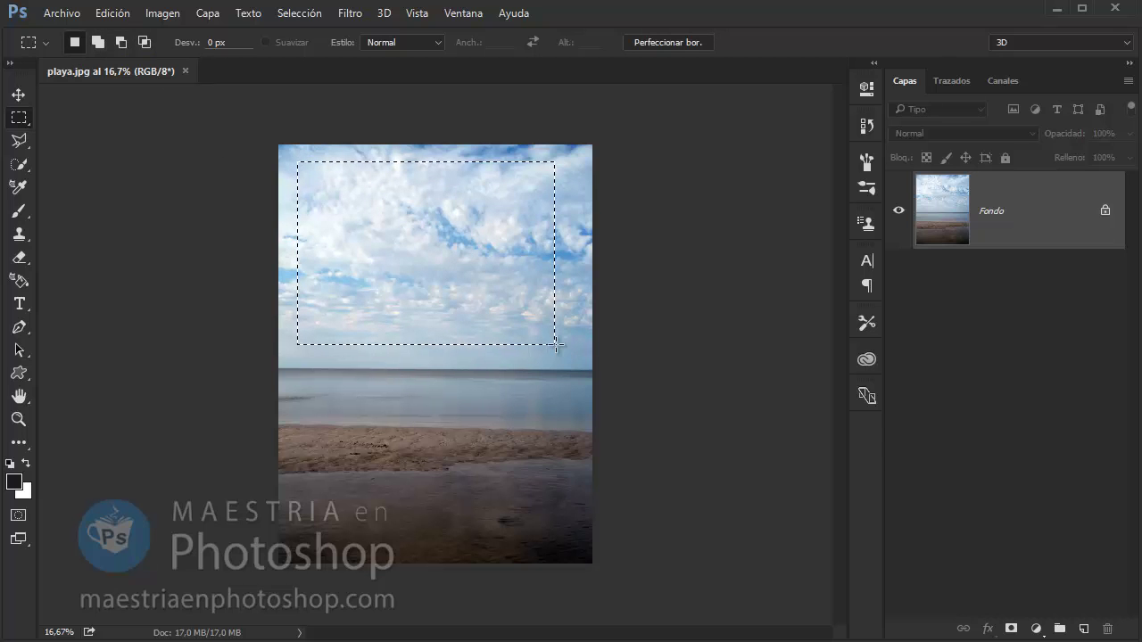
pyautogui.moveTo(549, 372); pyautogui.dragTo(419, 476)
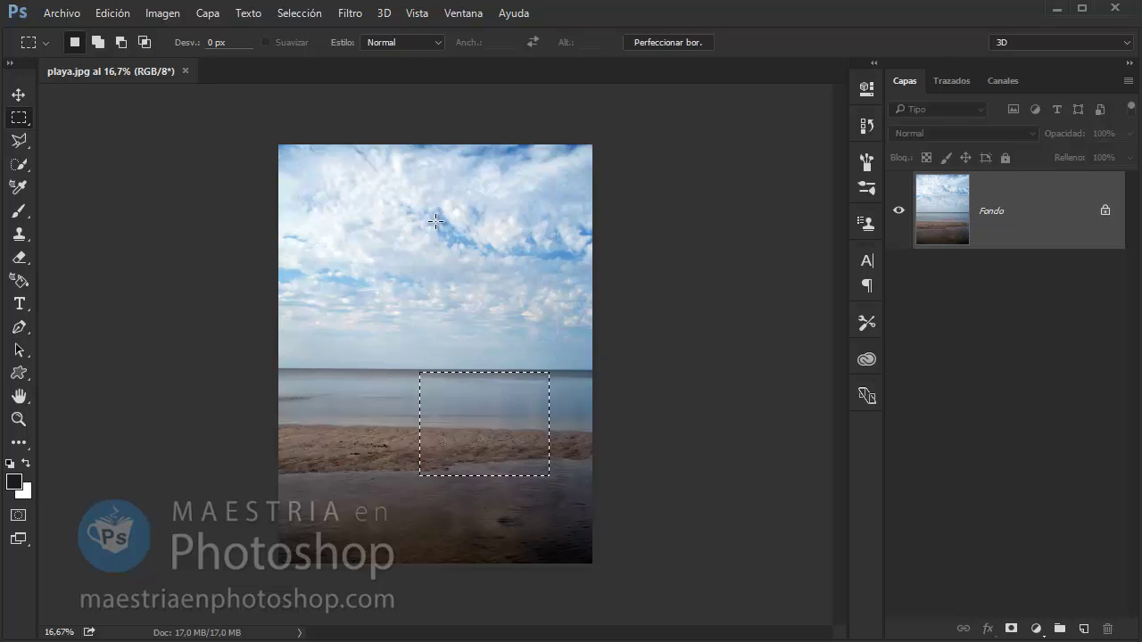
pyautogui.moveTo(301, 183); pyautogui.dragTo(526, 328)
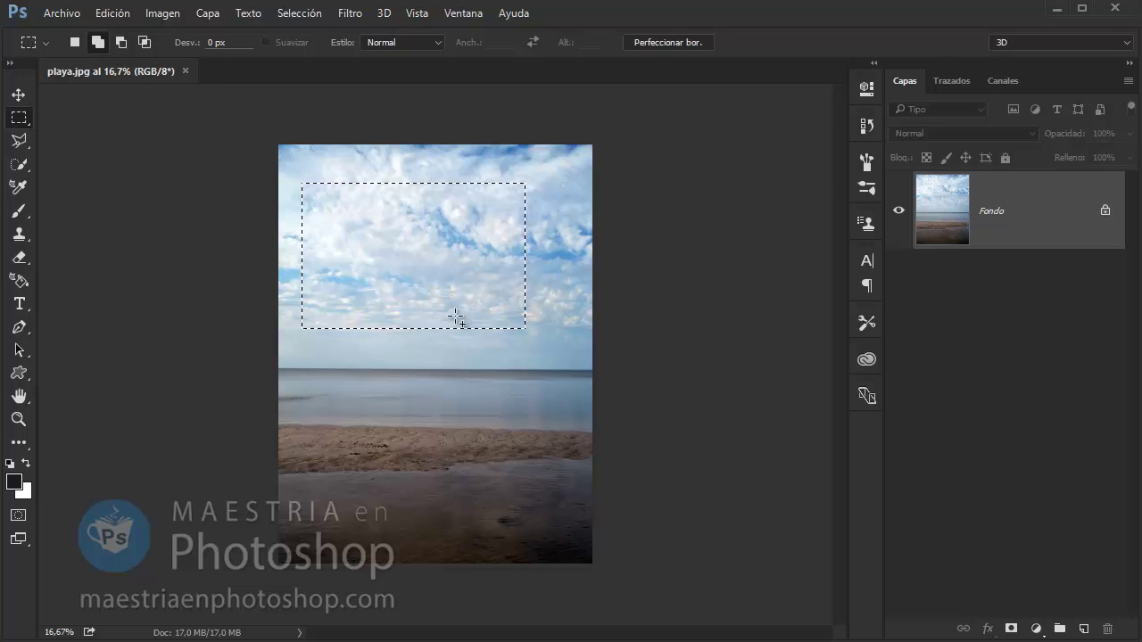
pyautogui.moveTo(400, 258); pyautogui.dragTo(558, 390)
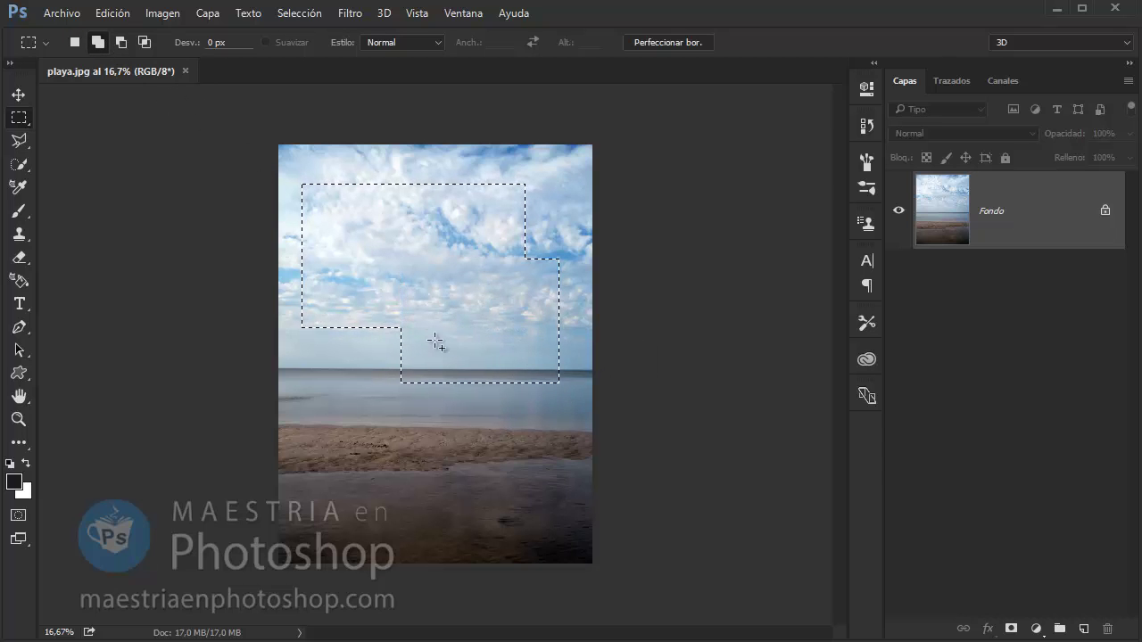
pyautogui.moveTo(377, 339); pyautogui.dragTo(423, 389)
# Step: Subtract a hole from the sky selection, then intersect it with a new rectangle
pyautogui.click(122, 41)
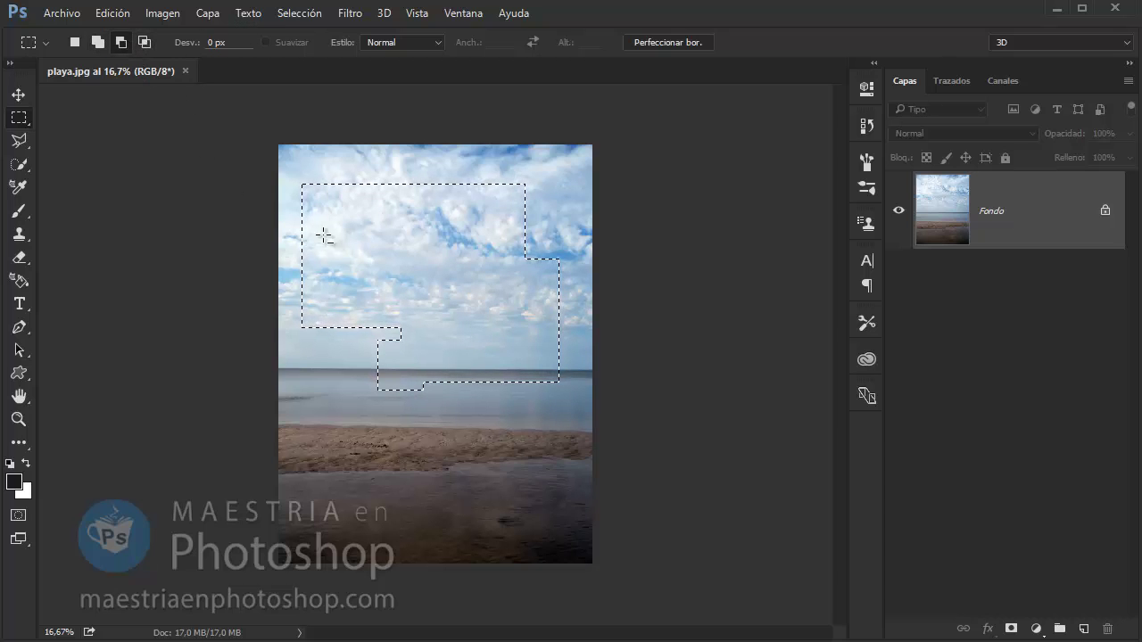
pyautogui.moveTo(389, 237); pyautogui.dragTo(477, 343)
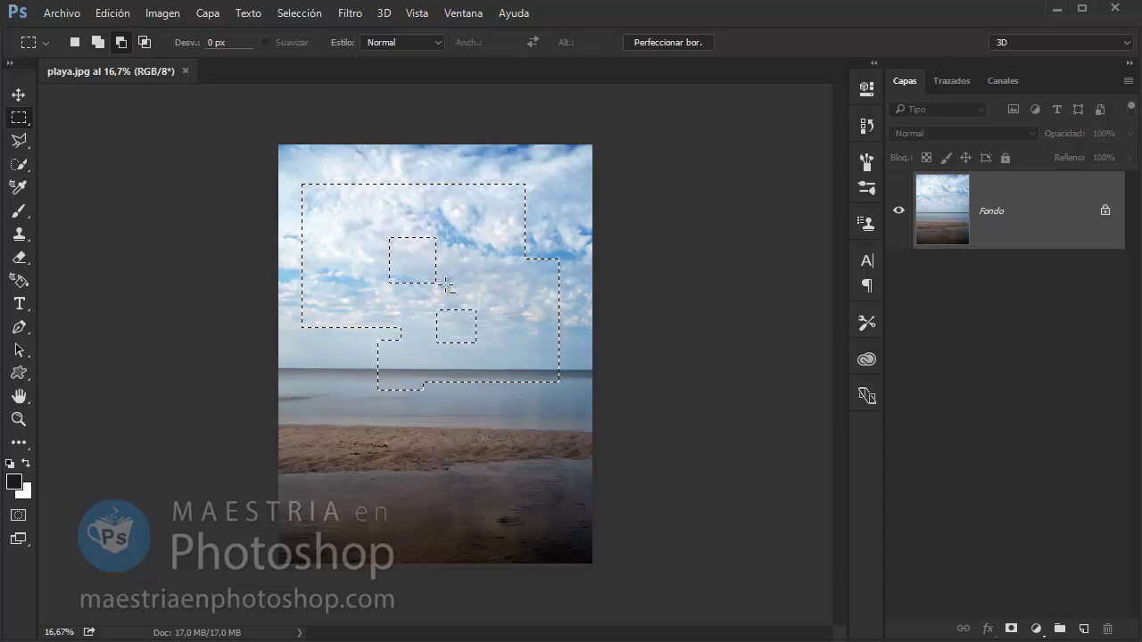
pyautogui.click(144, 42)
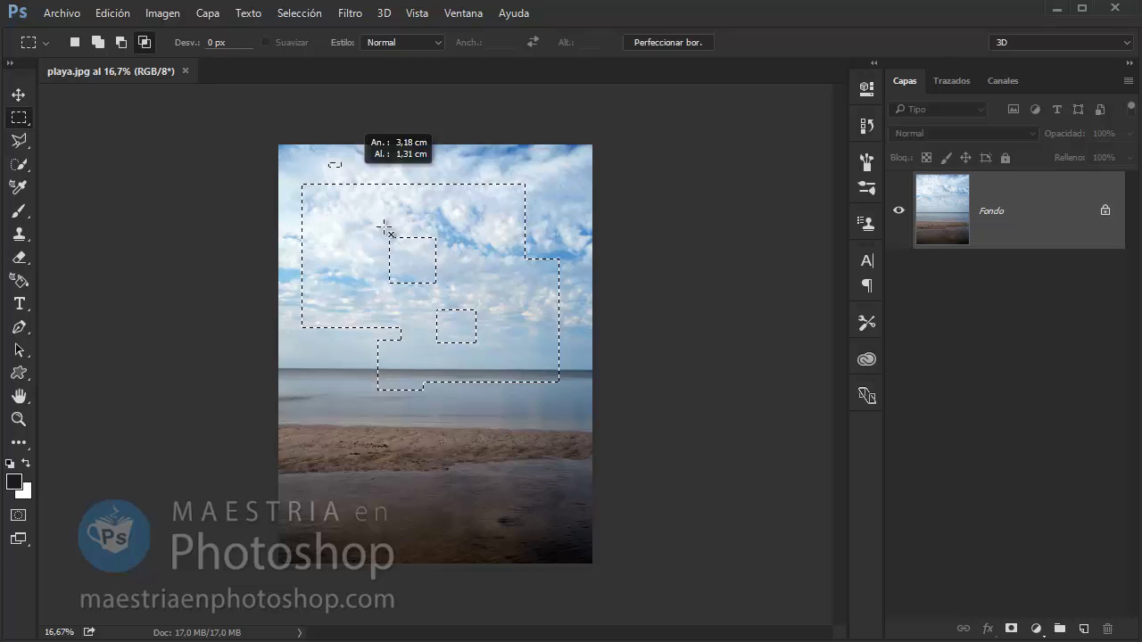
pyautogui.moveTo(328, 178); pyautogui.dragTo(407, 252)
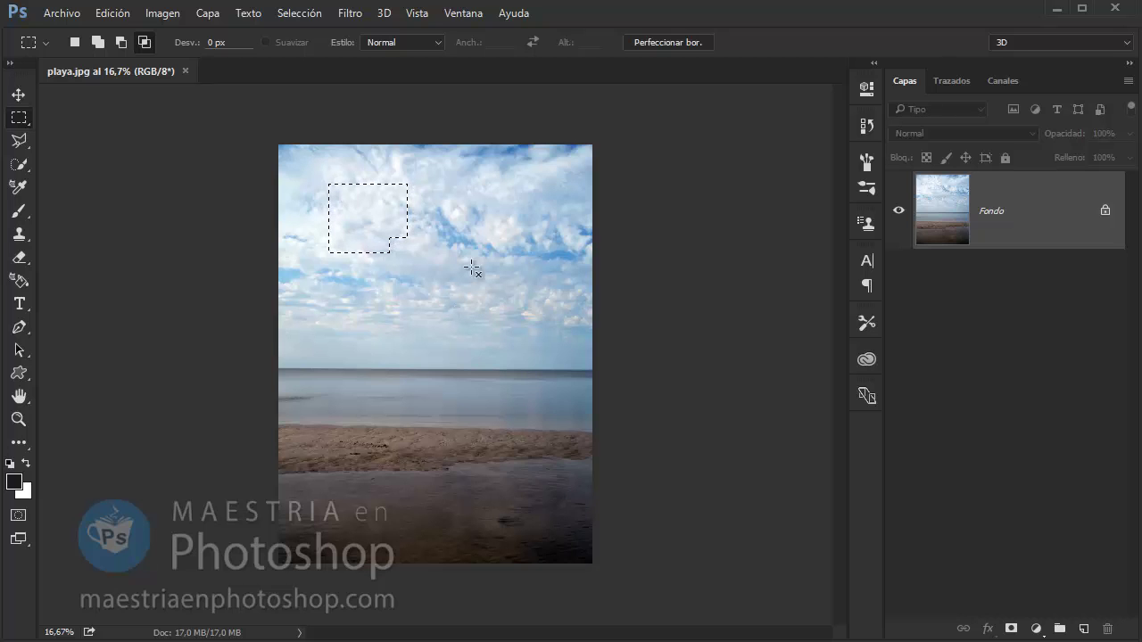
# Step: Back in New Selection mode, select a small sky rectangle and zoom in to 27.5%
pyautogui.click(75, 42)
pyautogui.moveTo(456, 186); pyautogui.dragTo(499, 229)
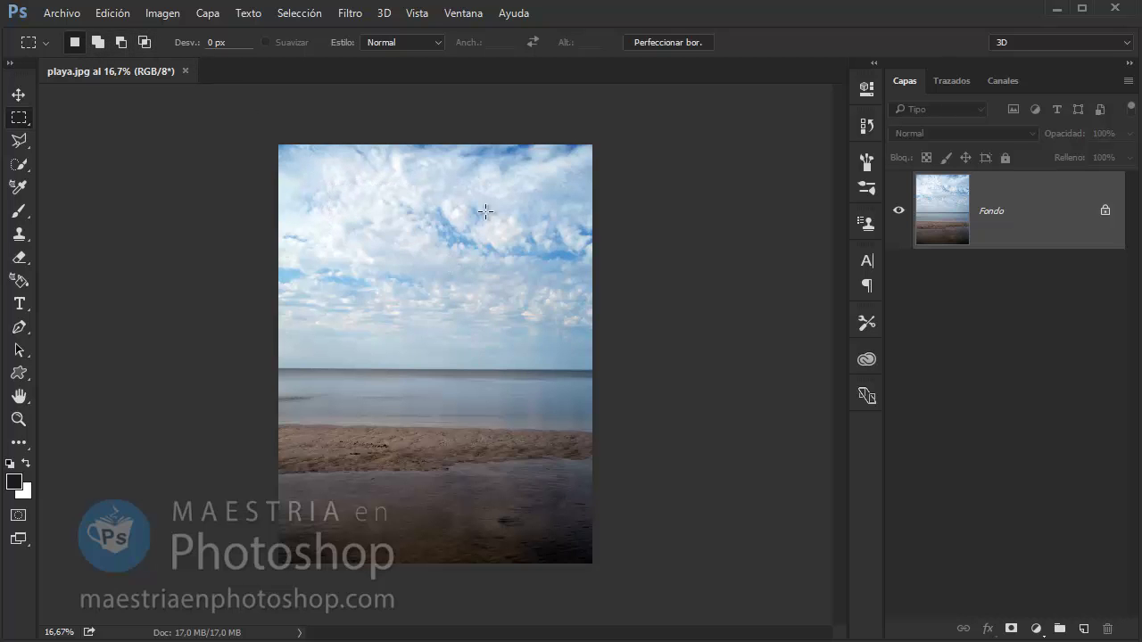
pyautogui.moveTo(316, 188); pyautogui.dragTo(390, 258)
pyautogui.moveTo(336, 289); pyautogui.dragTo(408, 352)
pyautogui.click(278, 182)
pyautogui.moveTo(342, 179); pyautogui.dragTo(461, 308)
pyautogui.click(19, 419)
pyautogui.moveTo(311, 308); pyautogui.dragTo(378, 306)
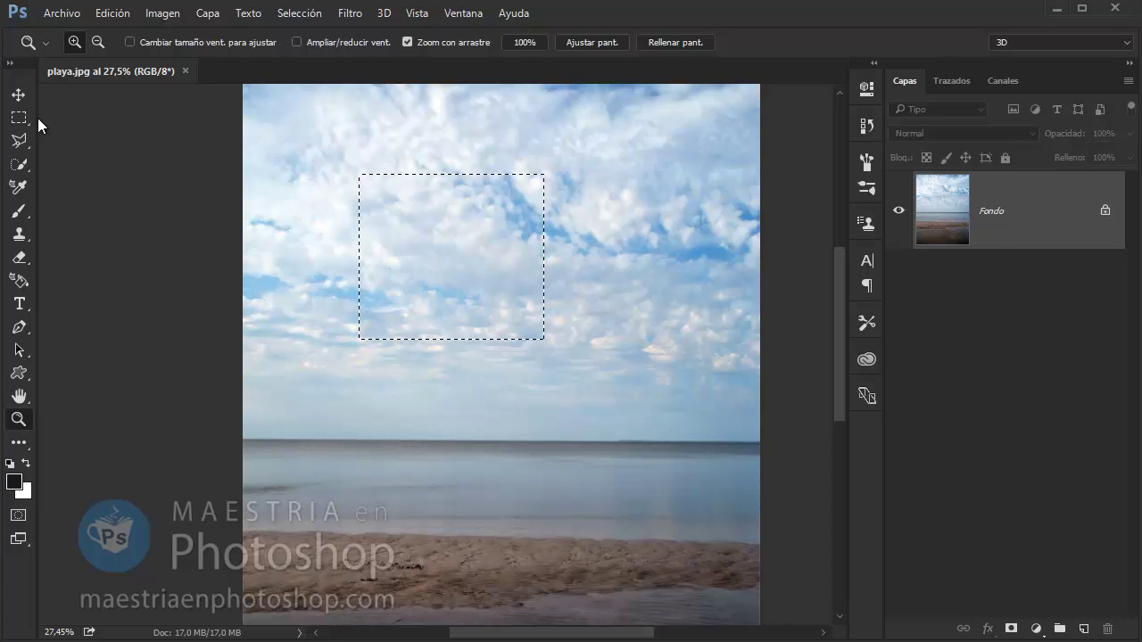
# Step: Set Desv. to 6,5 px, select a sky rectangle, and check its soft edges in Quick Mask
pyautogui.click(17, 117)
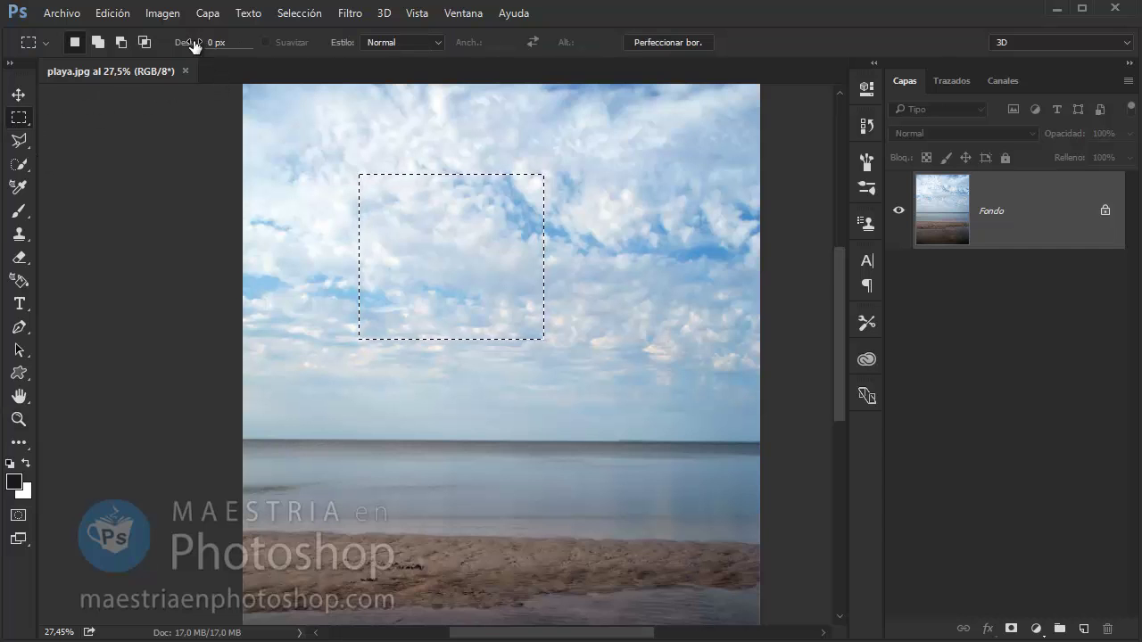
pyautogui.moveTo(185, 47); pyautogui.dragTo(241, 58)
pyautogui.click(380, 158)
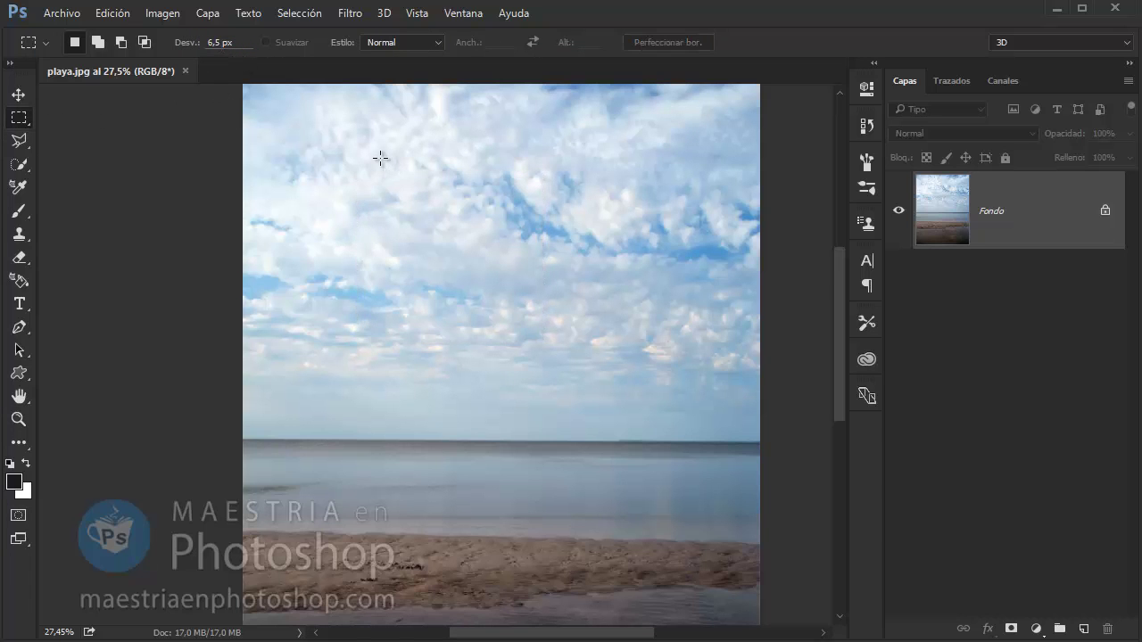
pyautogui.moveTo(333, 150); pyautogui.dragTo(552, 343)
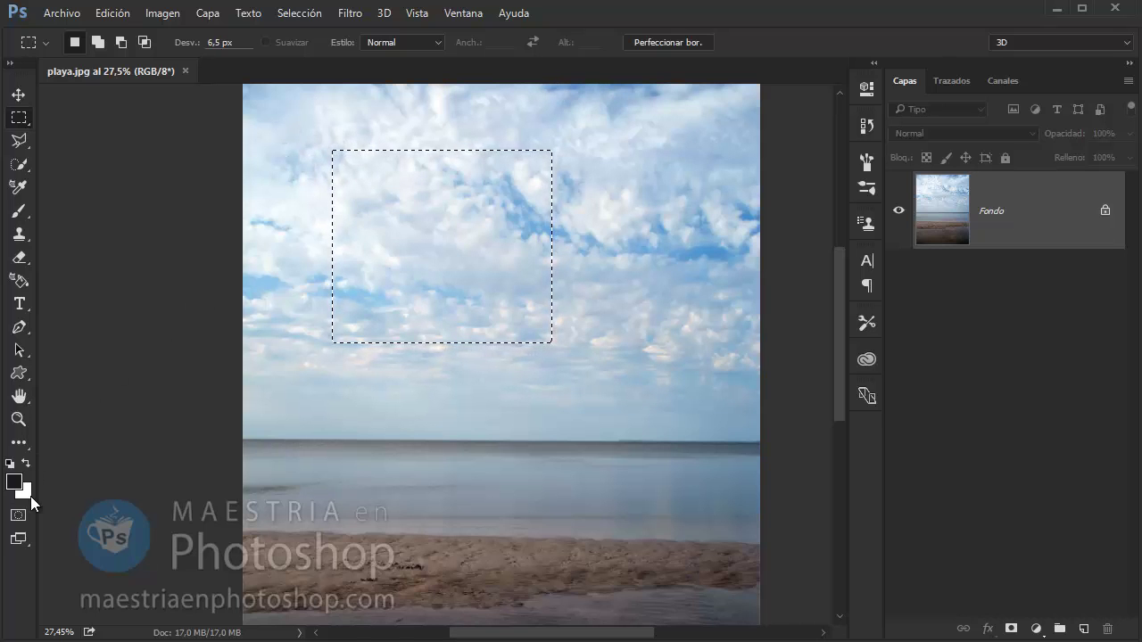
pyautogui.click(18, 515)
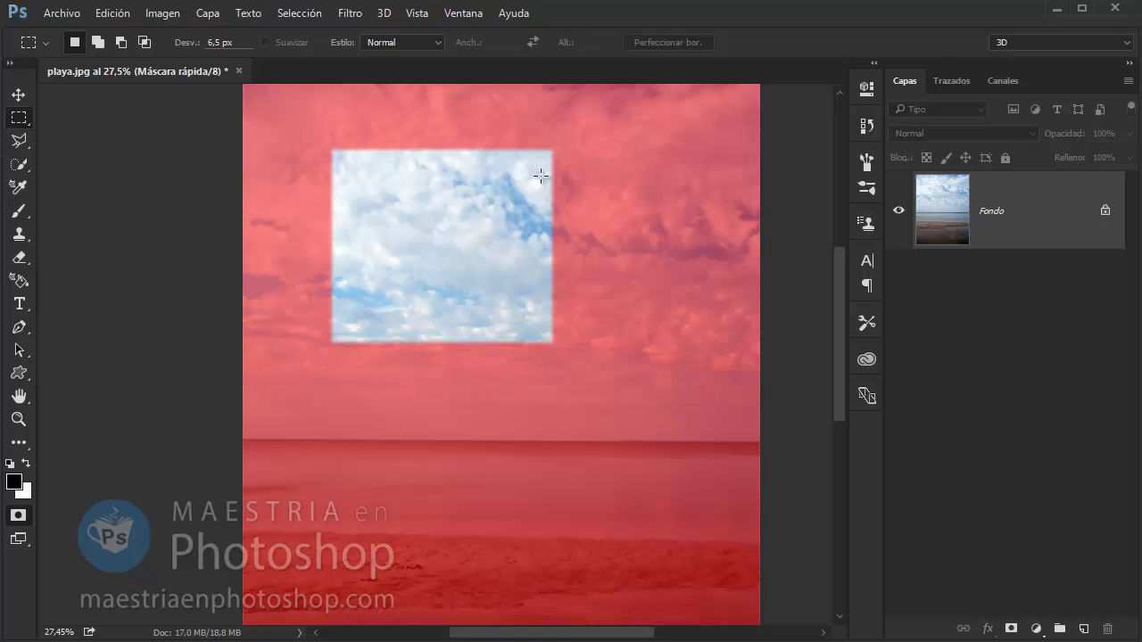
pyautogui.click(25, 516)
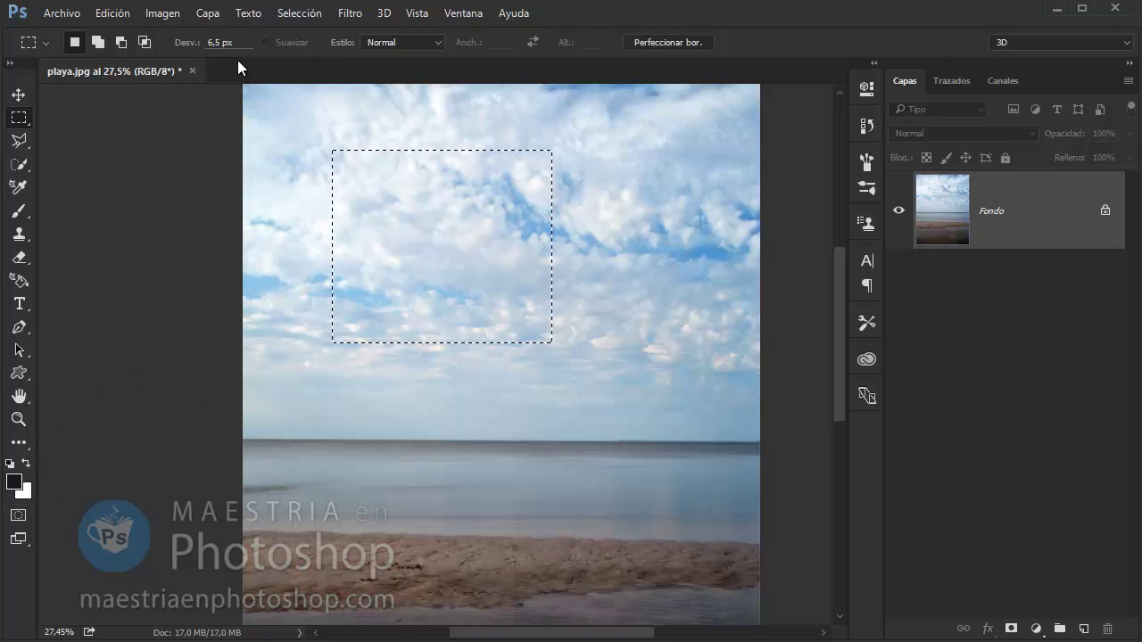
# Step: With feather at 0 px, select a sky rectangle and inspect its hard corner zoomed in Quick Mask
pyautogui.moveTo(183, 42); pyautogui.dragTo(70, 41)
pyautogui.moveTo(311, 157); pyautogui.dragTo(542, 346)
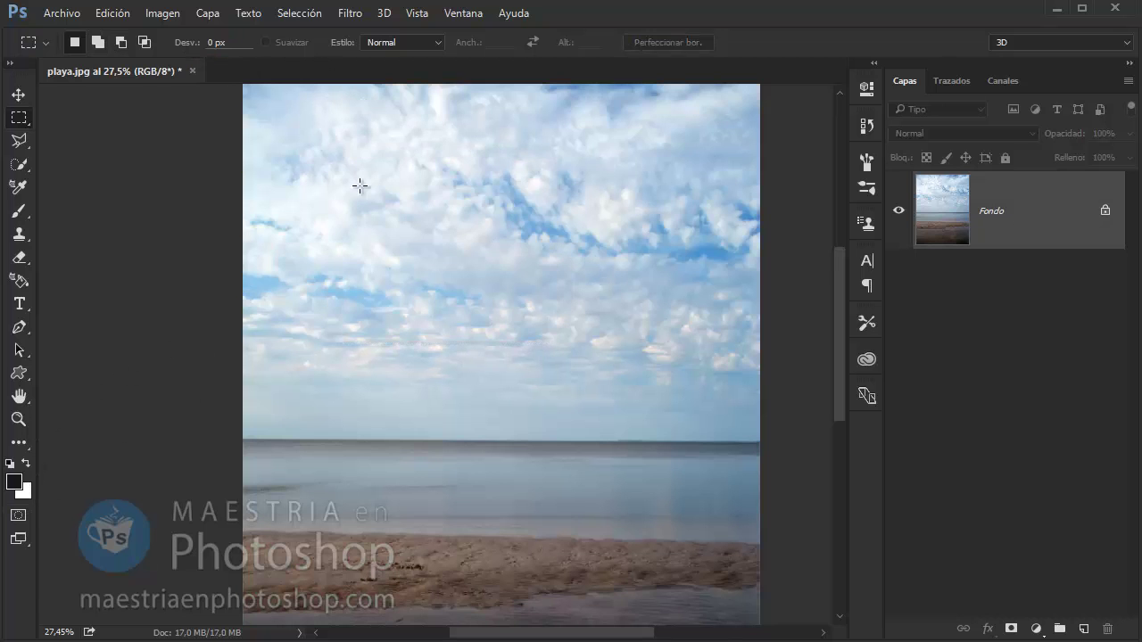
pyautogui.click(18, 516)
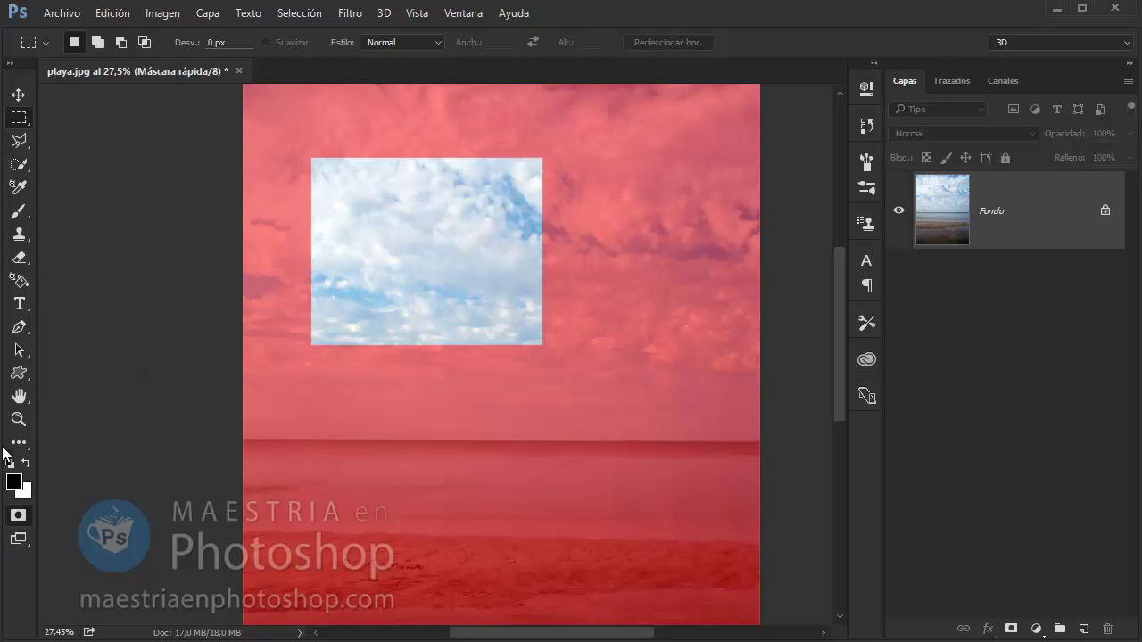
pyautogui.click(18, 419)
pyautogui.moveTo(550, 279); pyautogui.dragTo(647, 283)
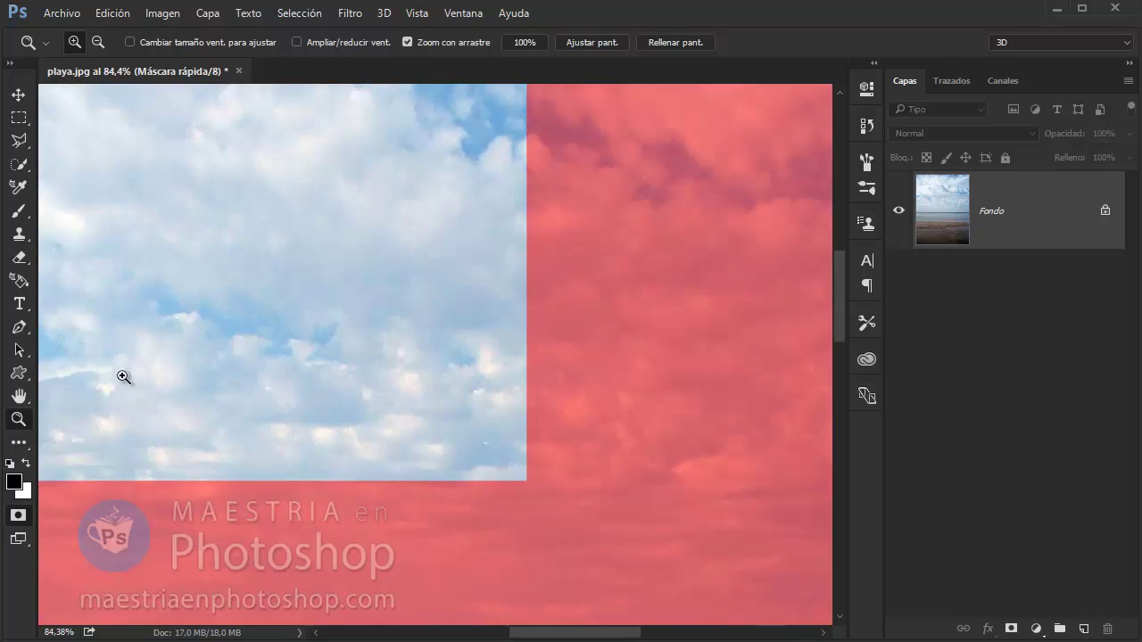
pyautogui.click(18, 117)
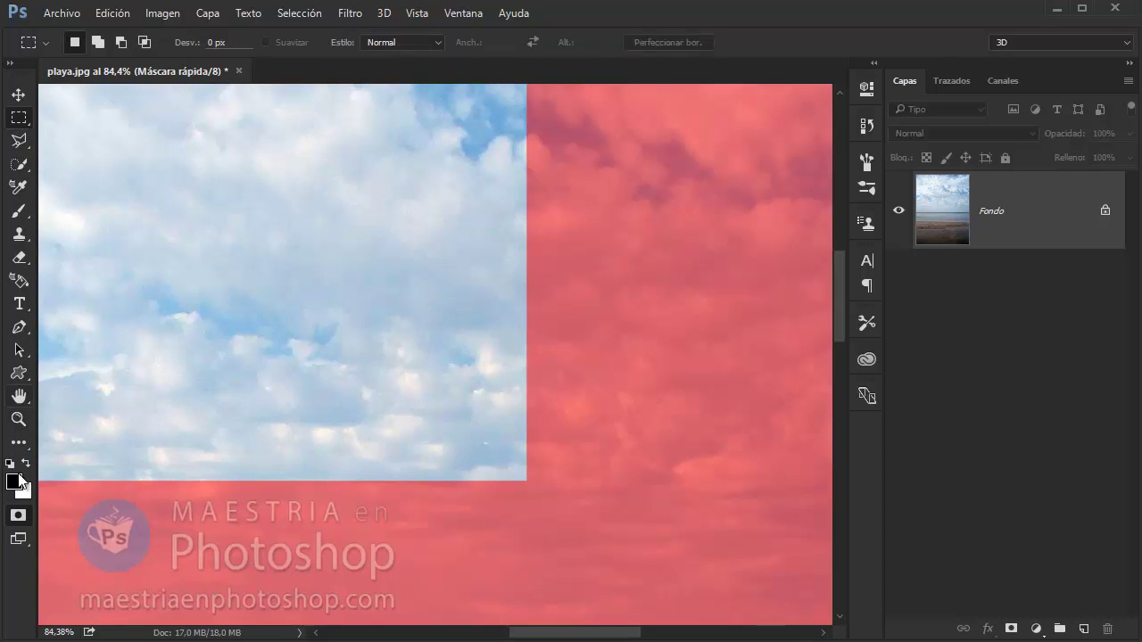
pyautogui.click(18, 515)
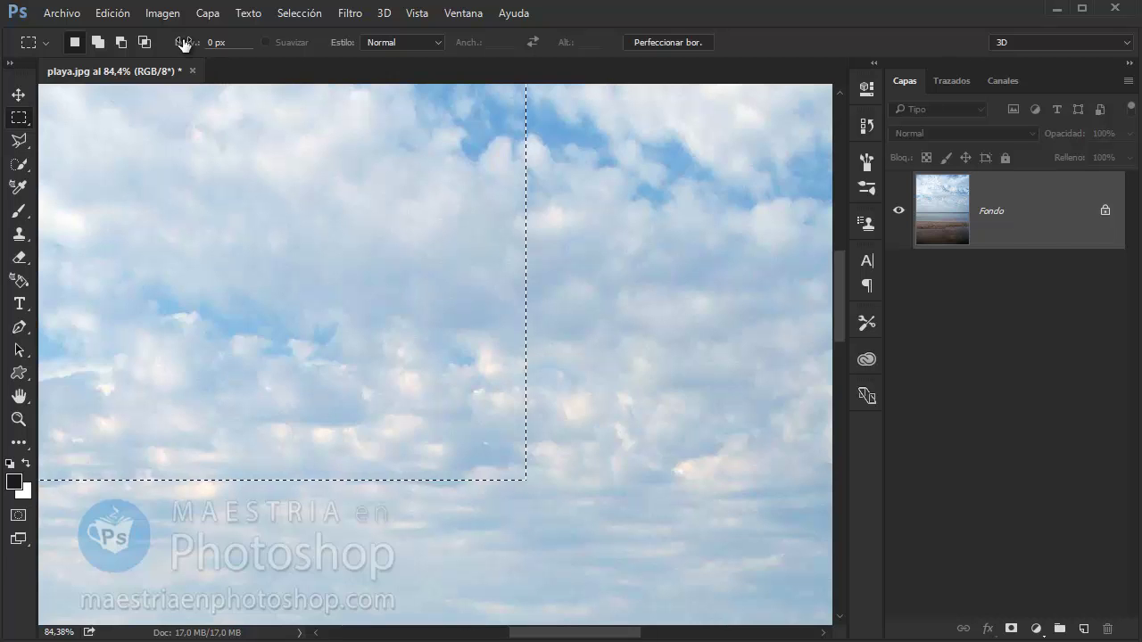
# Step: Set feather to 6,3 px, select a larger sky rectangle, and preview it as Quick Mask
pyautogui.moveTo(183, 44); pyautogui.dragTo(217, 56)
pyautogui.click(596, 241)
pyautogui.moveTo(535, 140)
pyautogui.mouseDown()
pyautogui.moveTo(230, 385)
pyautogui.moveTo(158, 505)
pyautogui.mouseUp()
pyautogui.click(18, 515)
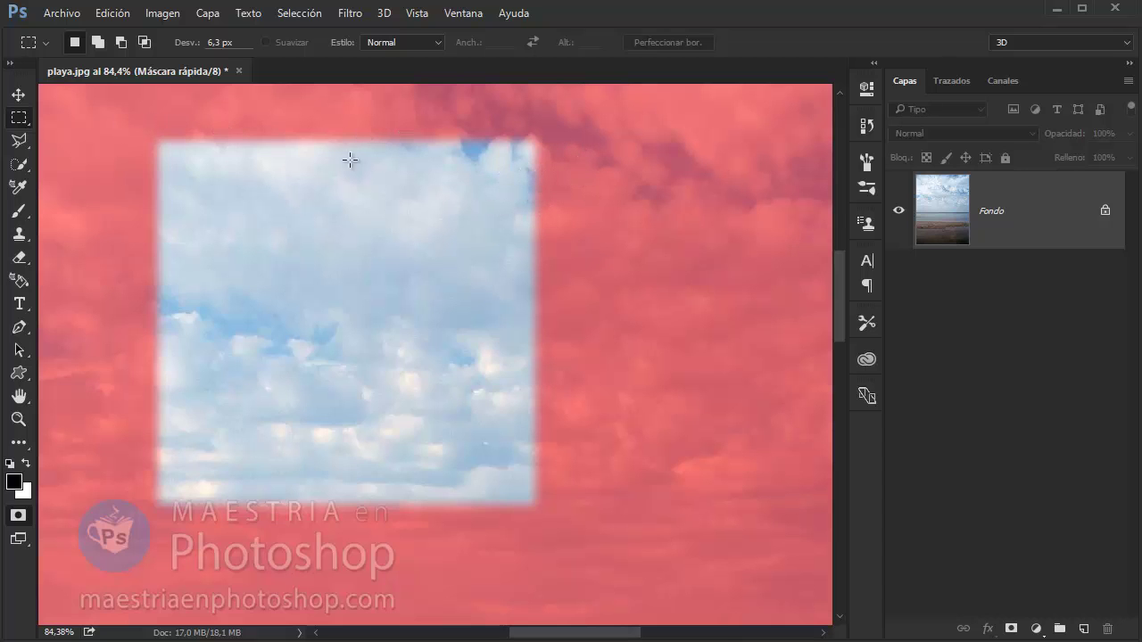
pyautogui.click(18, 515)
# Step: Zoom out, reset Desv. to 0 px, select a sky square, and open Perfeccionar borde
pyautogui.click(18, 418)
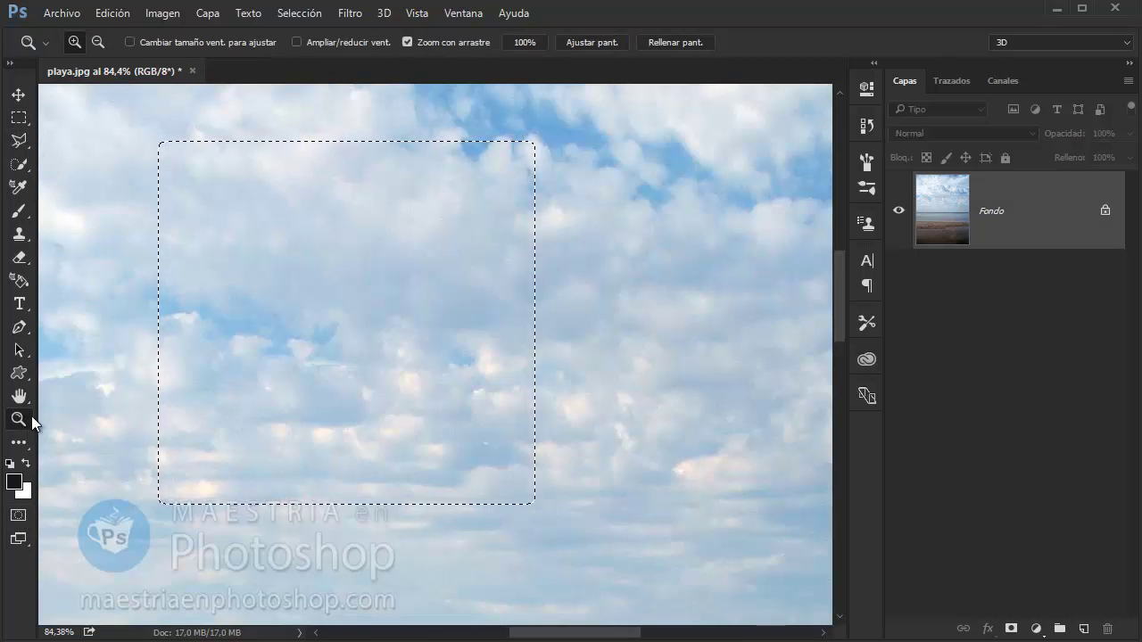
pyautogui.moveTo(346, 407); pyautogui.dragTo(56, 193)
pyautogui.click(28, 111)
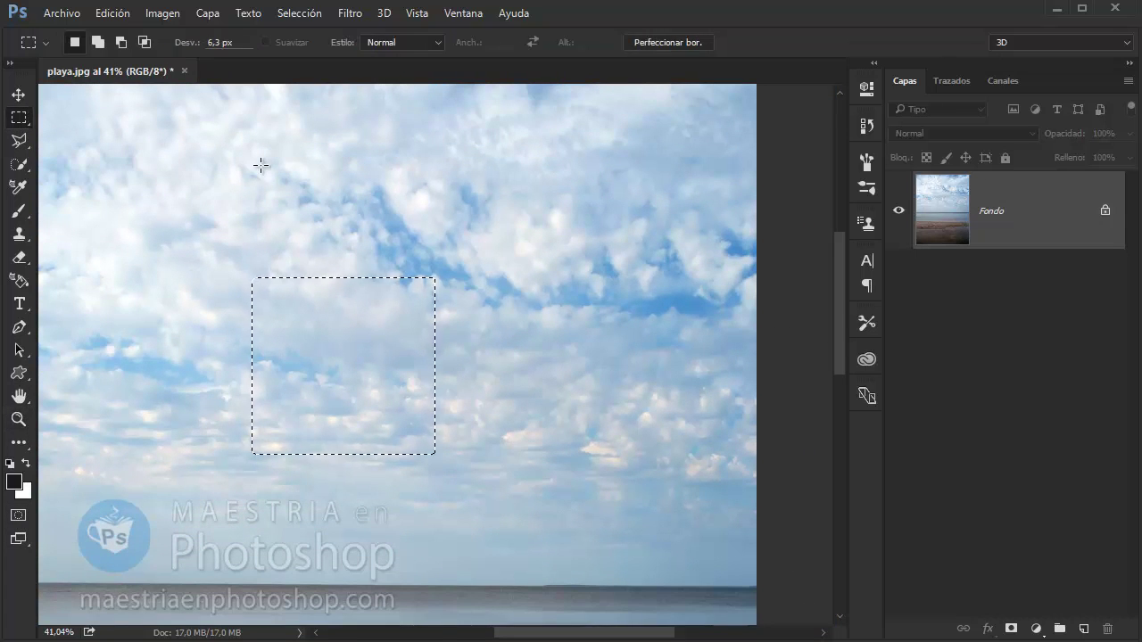
pyautogui.click(255, 166)
pyautogui.moveTo(178, 46); pyautogui.dragTo(148, 55)
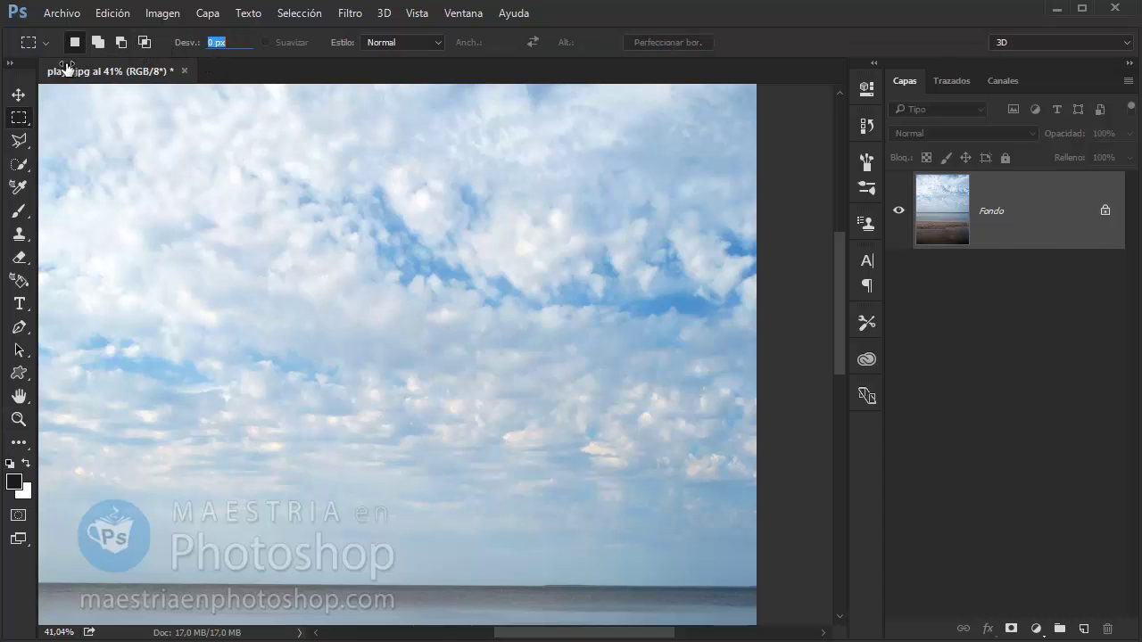
pyautogui.click(216, 43)
pyautogui.click(146, 77)
pyautogui.moveTo(241, 153); pyautogui.dragTo(481, 392)
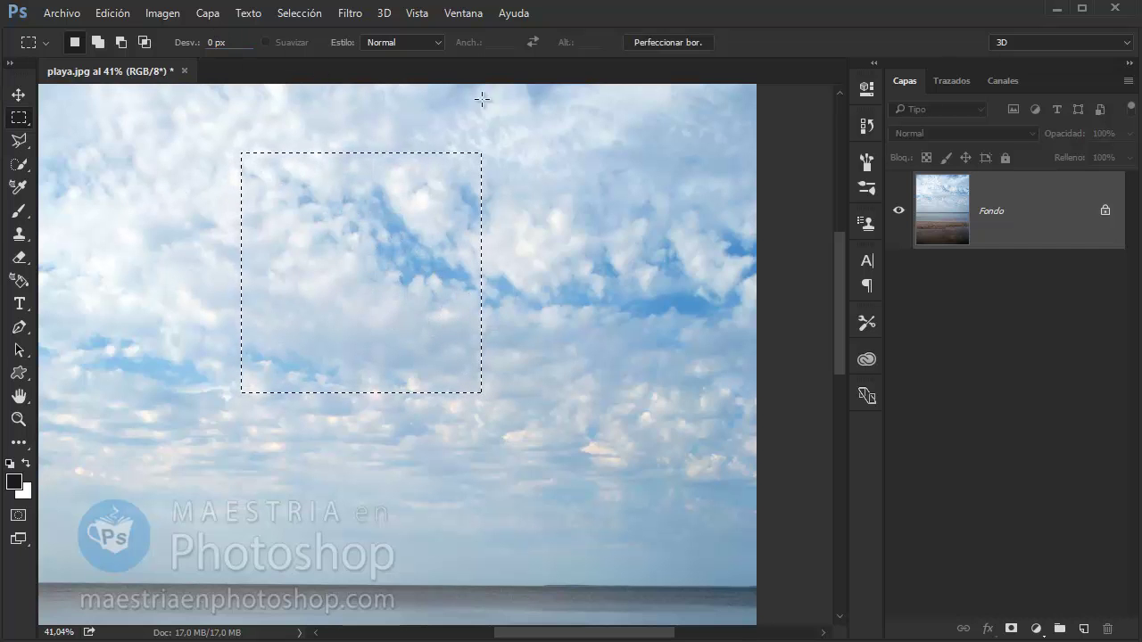
pyautogui.click(677, 42)
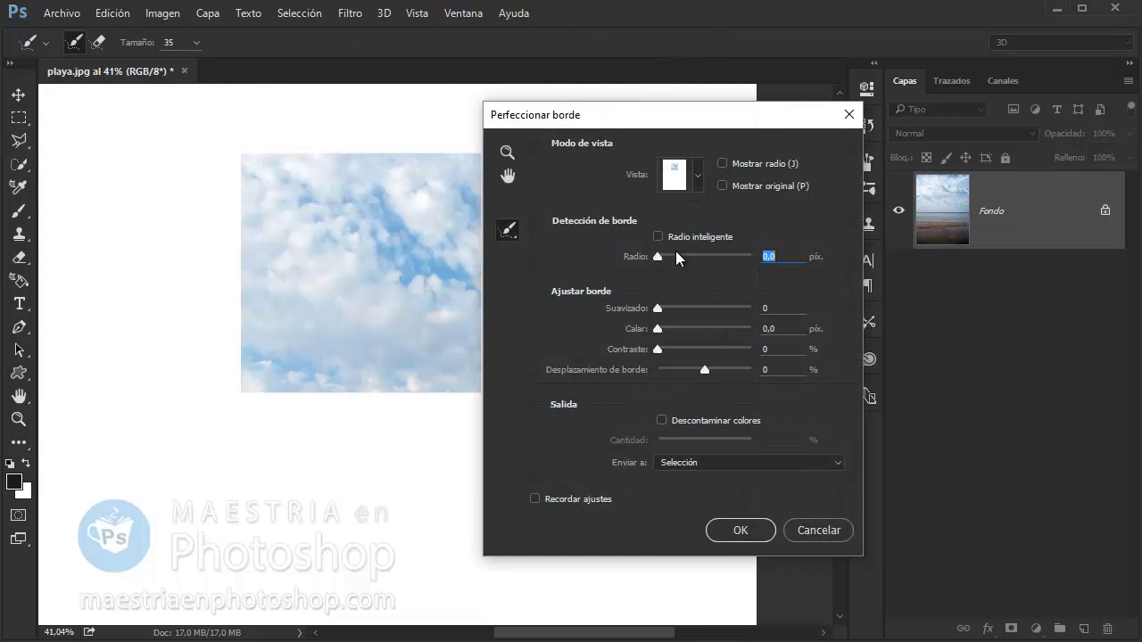
# Step: Cancel Perfeccionar borde, try a radius in Desvanecer selección without applying, and deselect
pyautogui.click(829, 531)
pyautogui.click(301, 14)
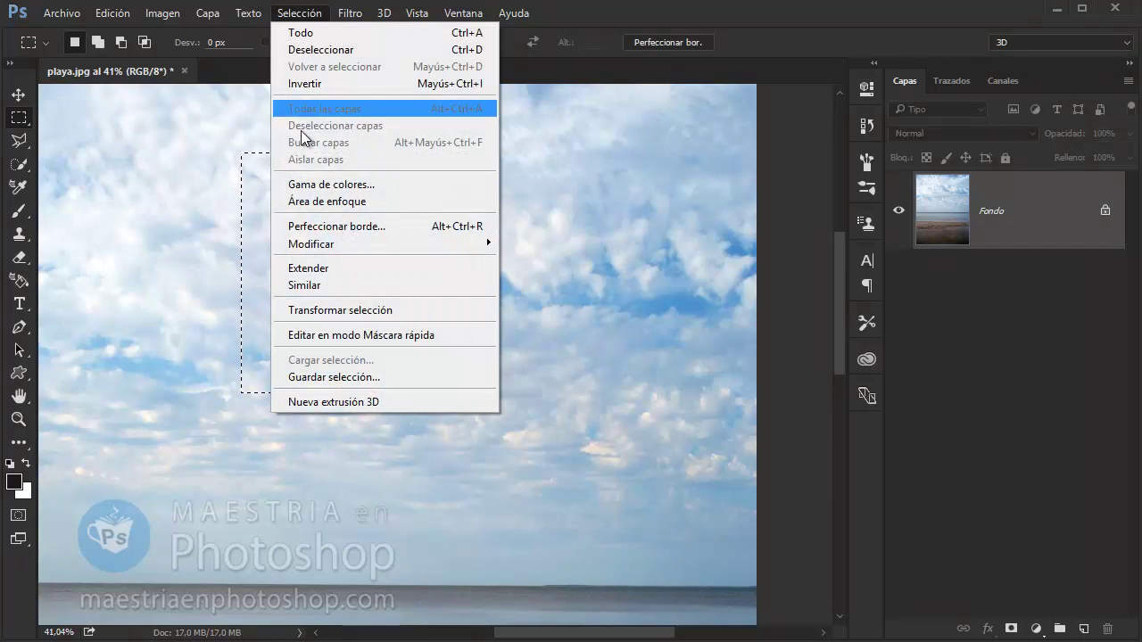
pyautogui.moveTo(383, 244)
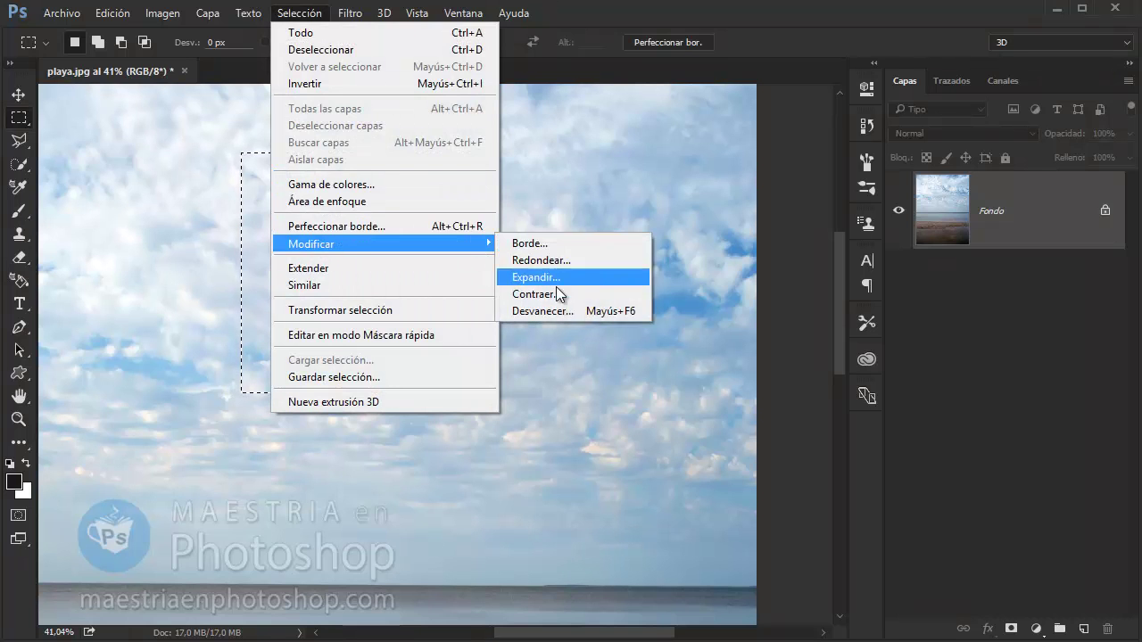
pyautogui.click(552, 311)
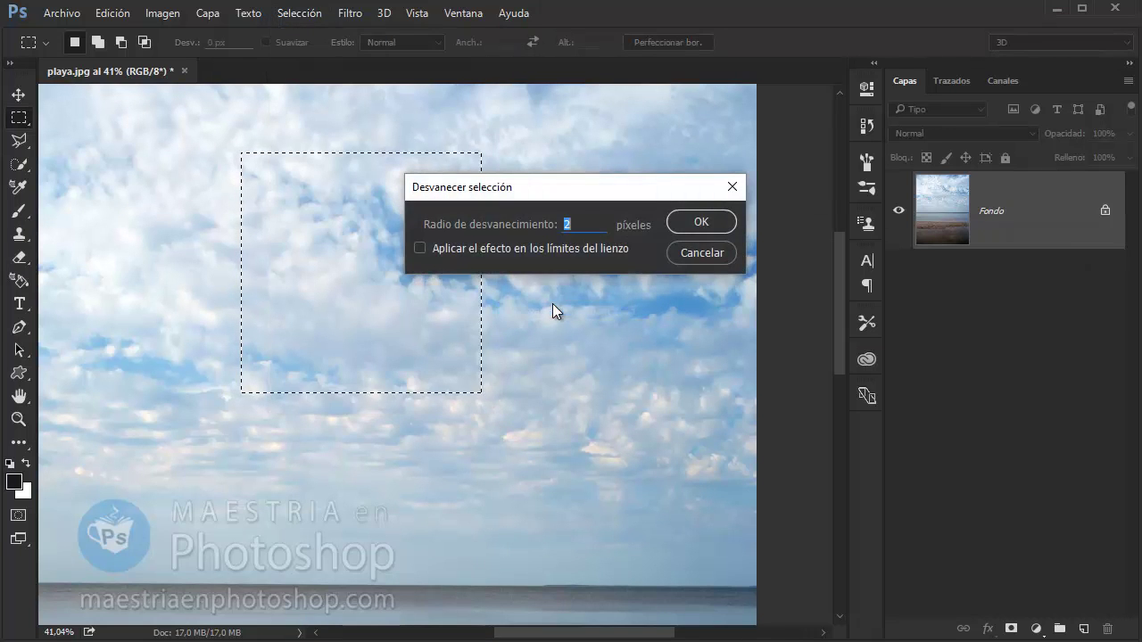
pyautogui.moveTo(509, 230); pyautogui.dragTo(544, 232)
pyautogui.click(700, 257)
pyautogui.click(698, 254)
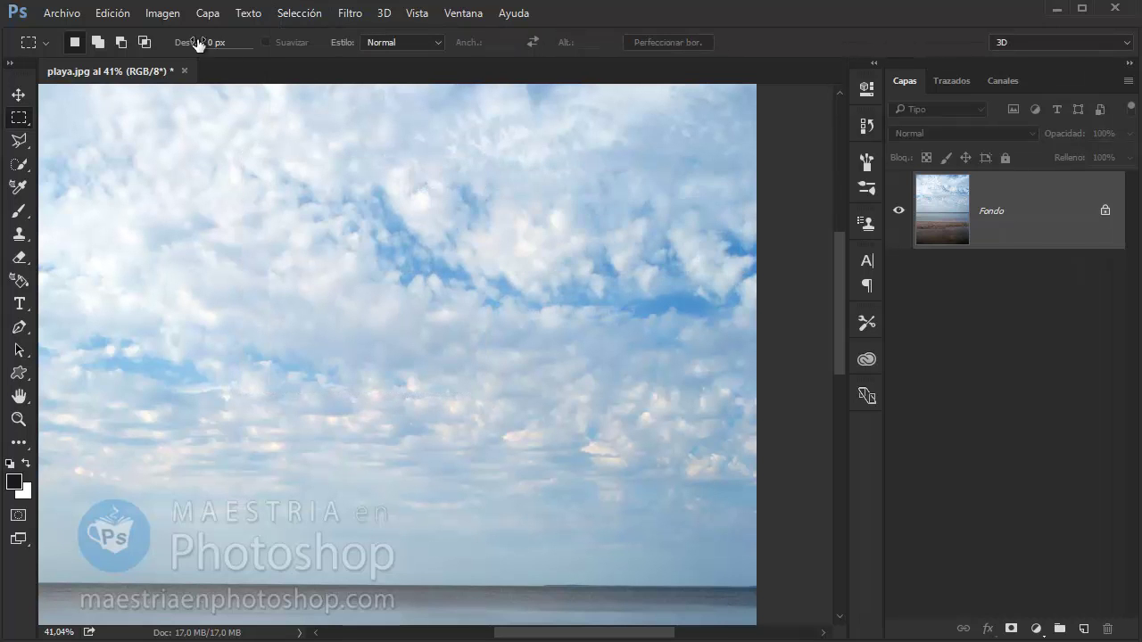
# Step: Keeping the Normal style, draw and clear several free rectangles across the sky
pyautogui.click(396, 45)
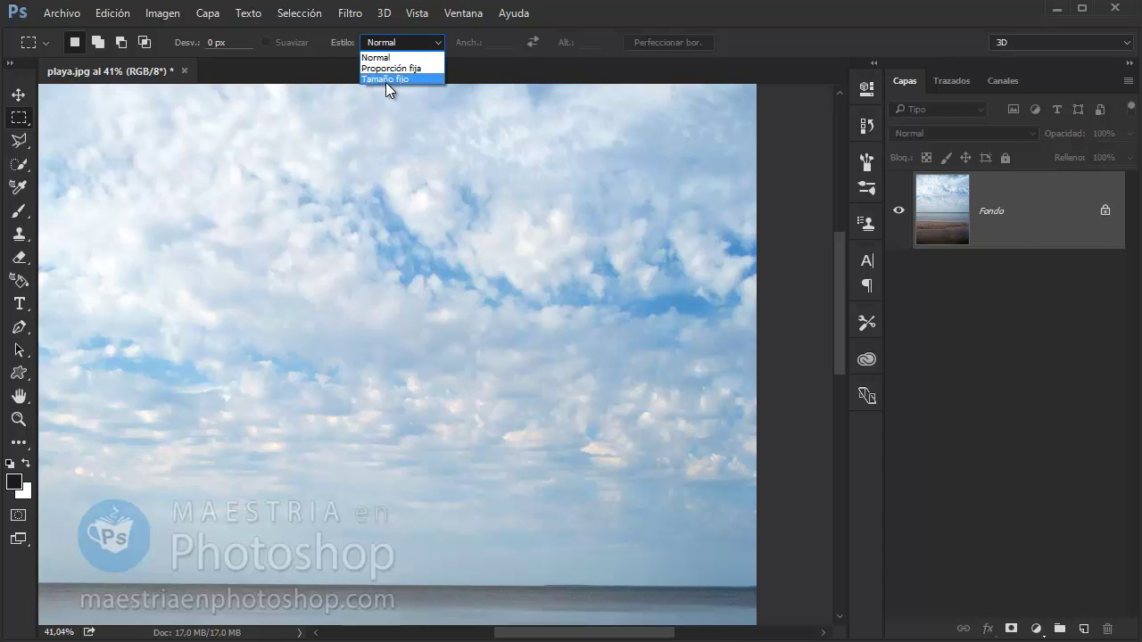
pyautogui.press('Escape')
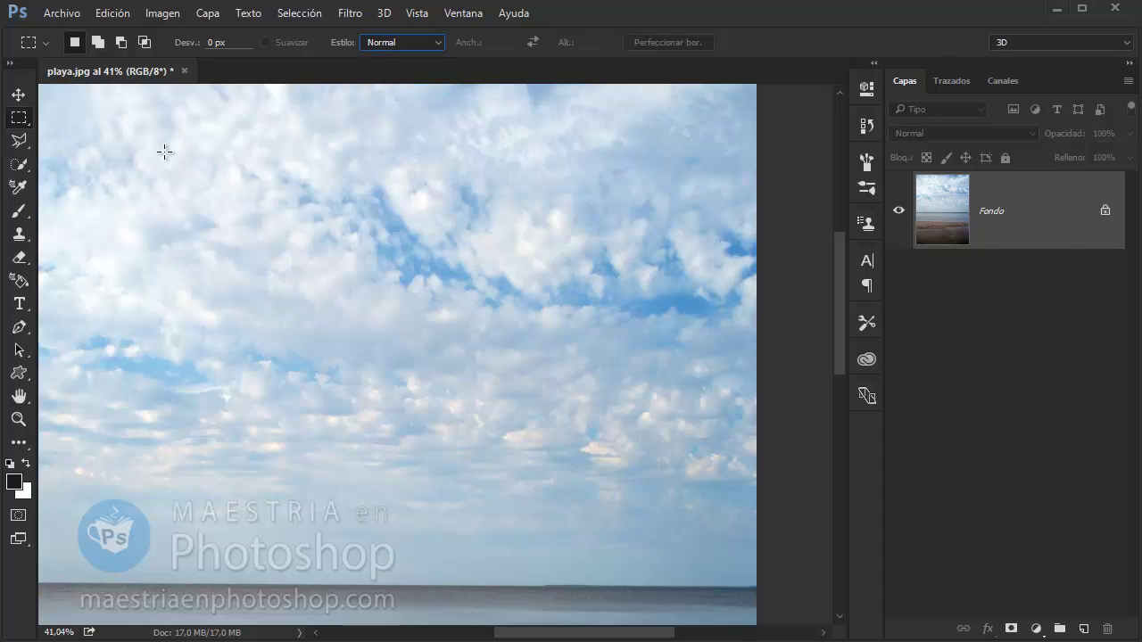
pyautogui.moveTo(165, 152); pyautogui.dragTo(424, 404)
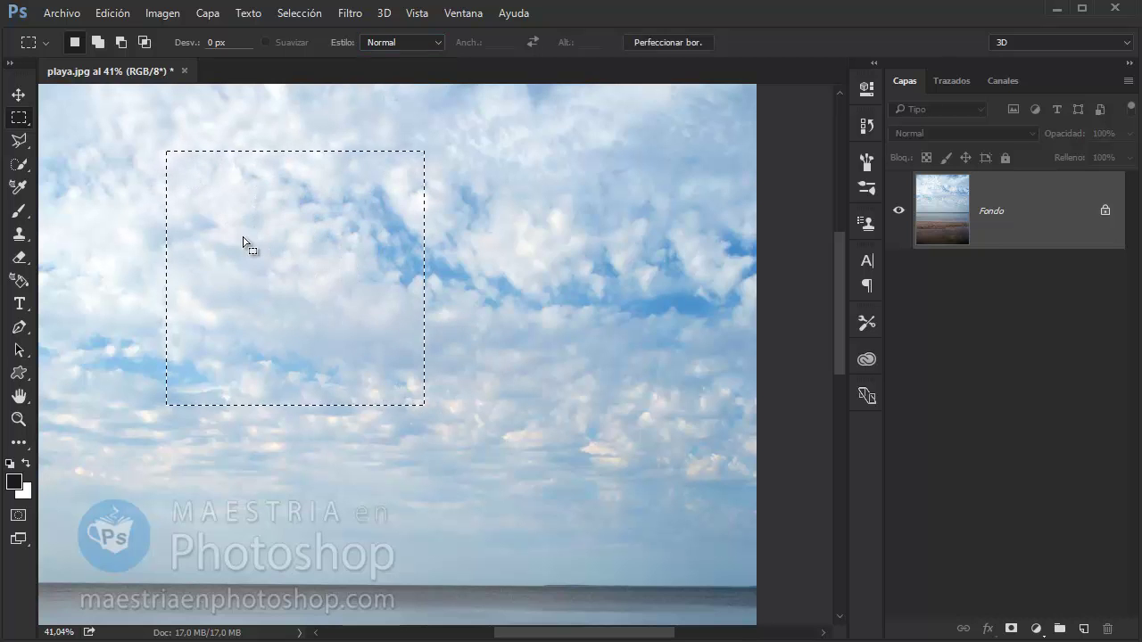
pyautogui.click(218, 165)
pyautogui.moveTo(195, 144); pyautogui.dragTo(403, 367)
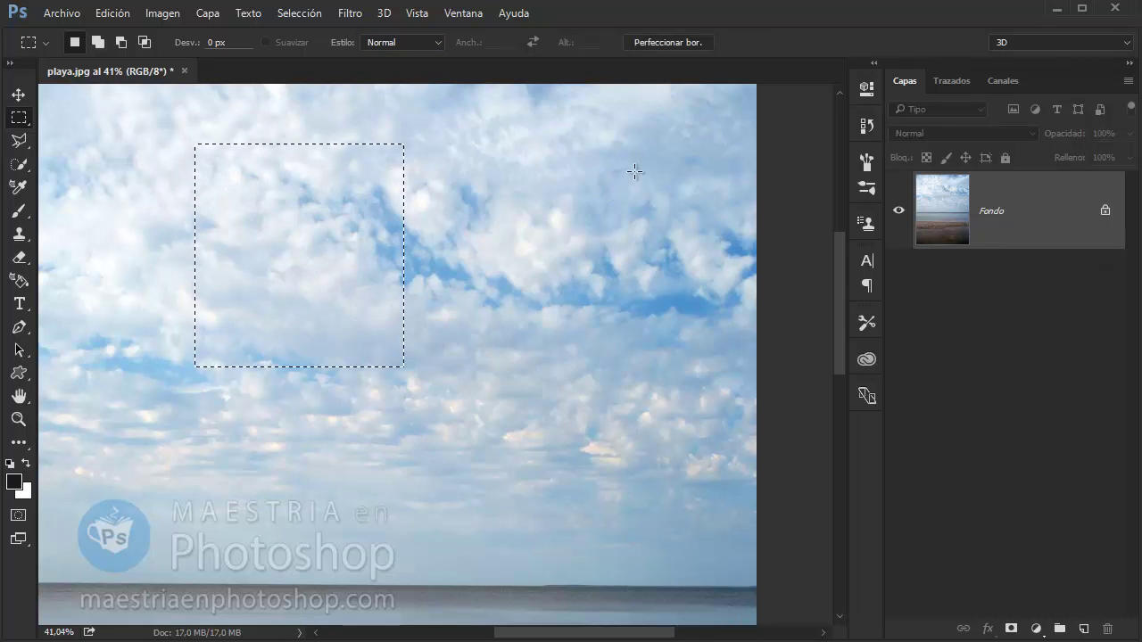
pyautogui.moveTo(623, 120)
pyautogui.mouseDown()
pyautogui.moveTo(226, 287)
pyautogui.moveTo(292, 339)
pyautogui.mouseUp()
pyautogui.click(379, 194)
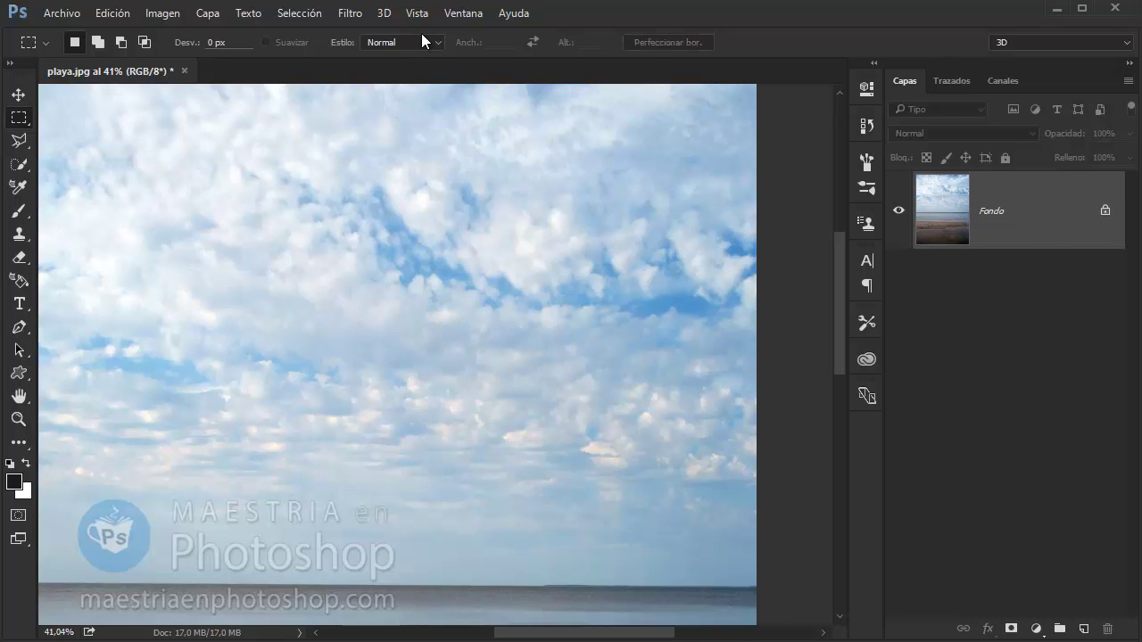
# Step: Set Estilo to Proporción fija at 3:1 and select a wide strip of upper clouds
pyautogui.click(383, 42)
pyautogui.click(379, 64)
pyautogui.press('Tab')
pyautogui.write('3')
pyautogui.moveTo(598, 160)
pyautogui.mouseDown()
pyautogui.moveTo(143, 372)
pyautogui.moveTo(244, 316)
pyautogui.moveTo(193, 331)
pyautogui.mouseUp()
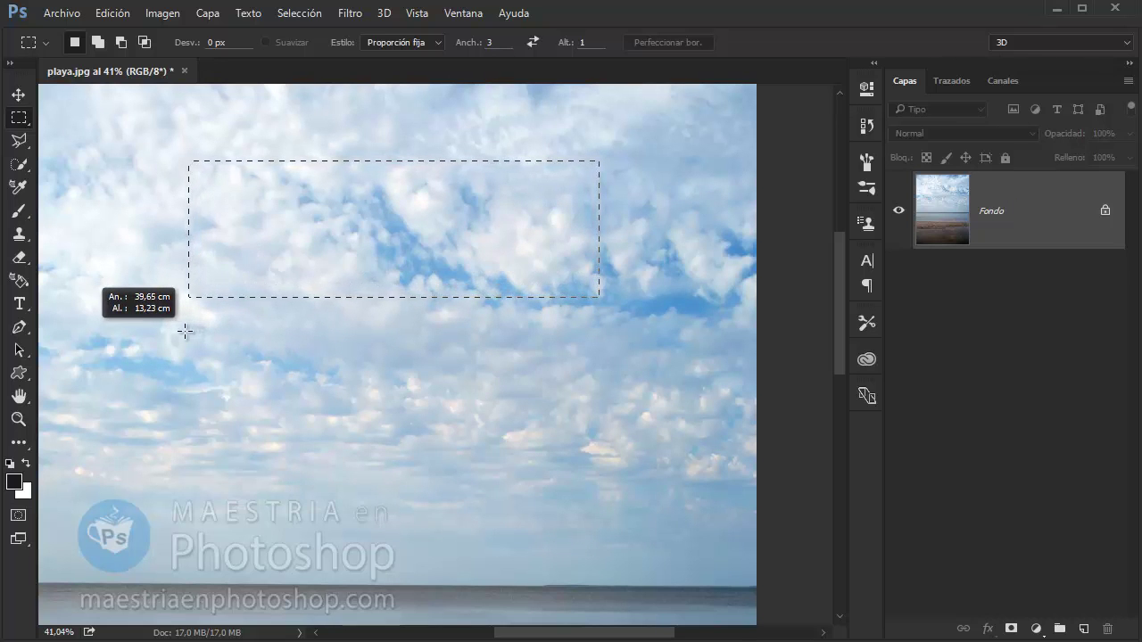
pyautogui.moveTo(194, 331); pyautogui.dragTo(185, 331)
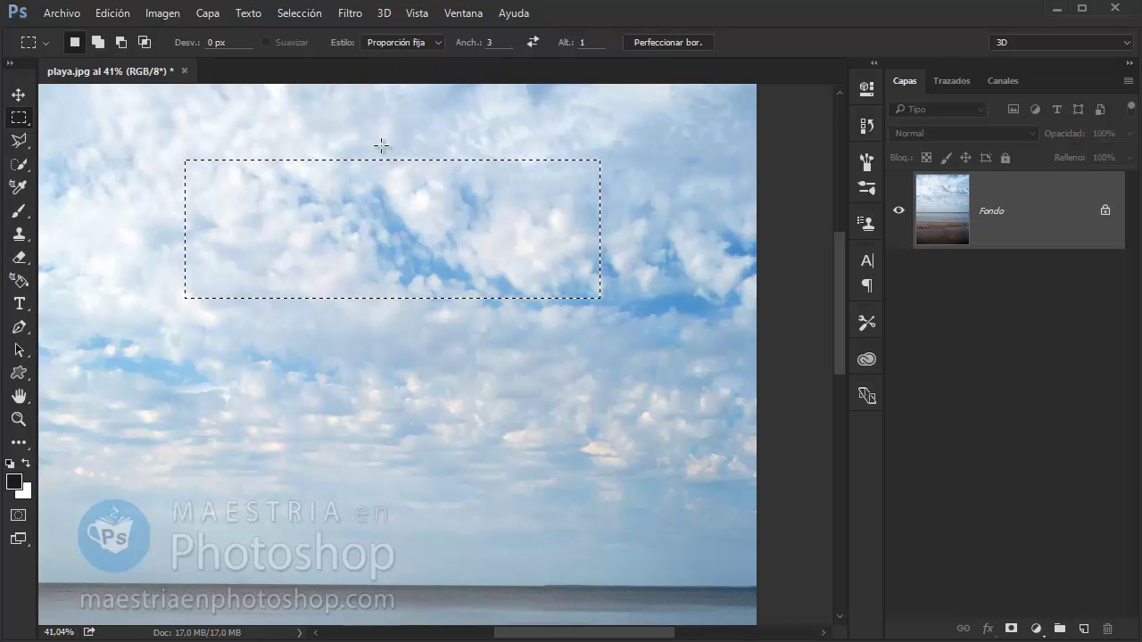
# Step: Switch Estilo to Tamaño fijo and place 64 px square selections in the sky
pyautogui.click(415, 43)
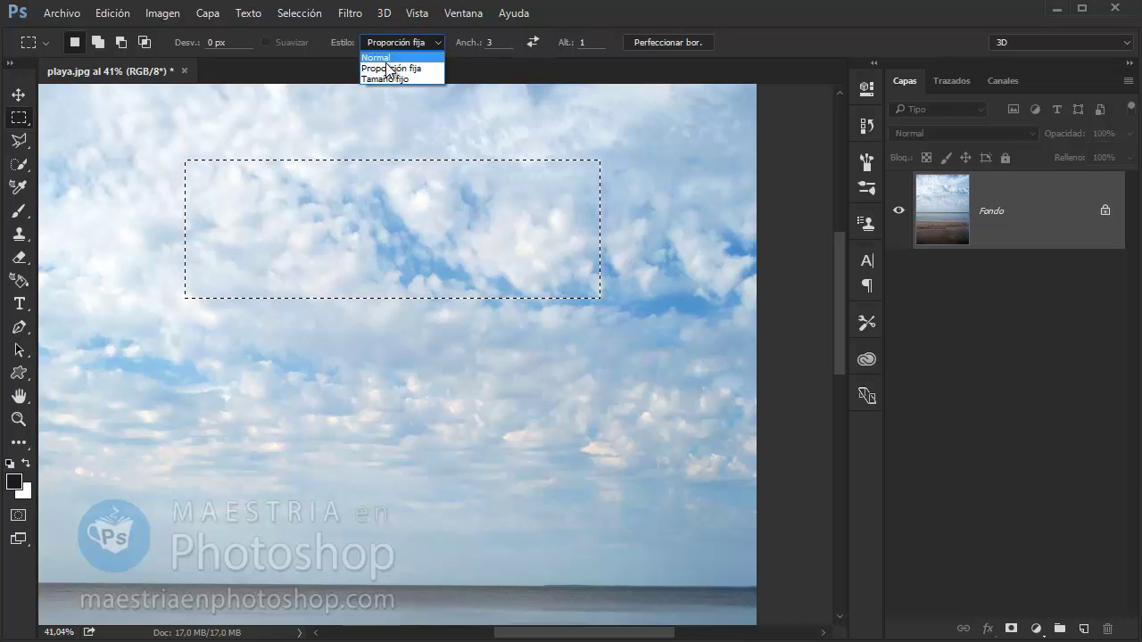
pyautogui.click(378, 77)
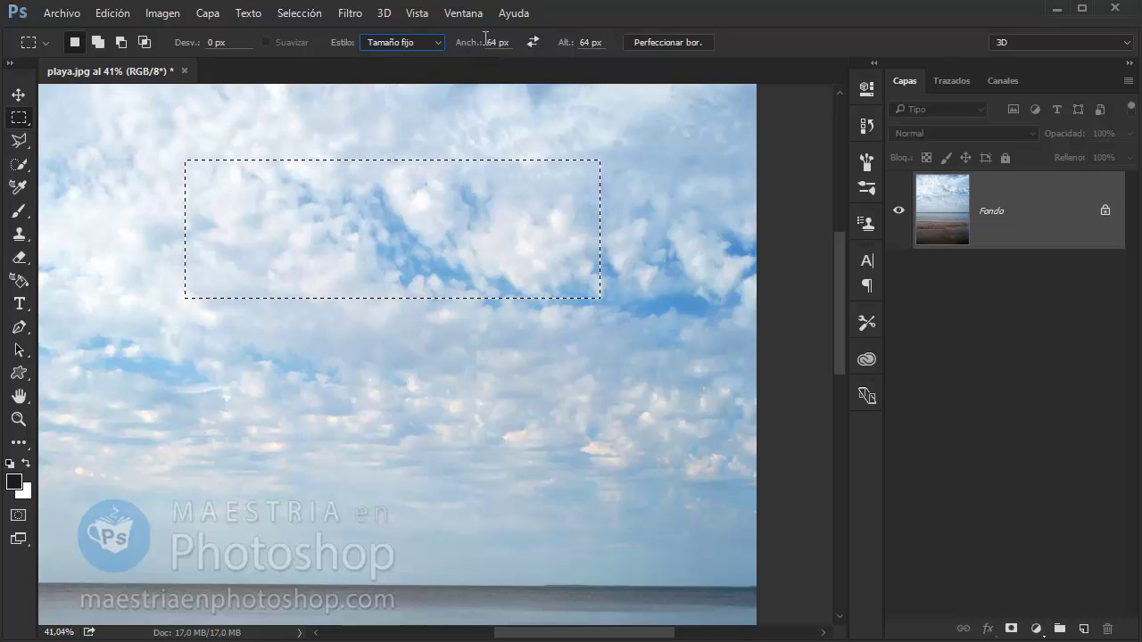
pyautogui.click(464, 90)
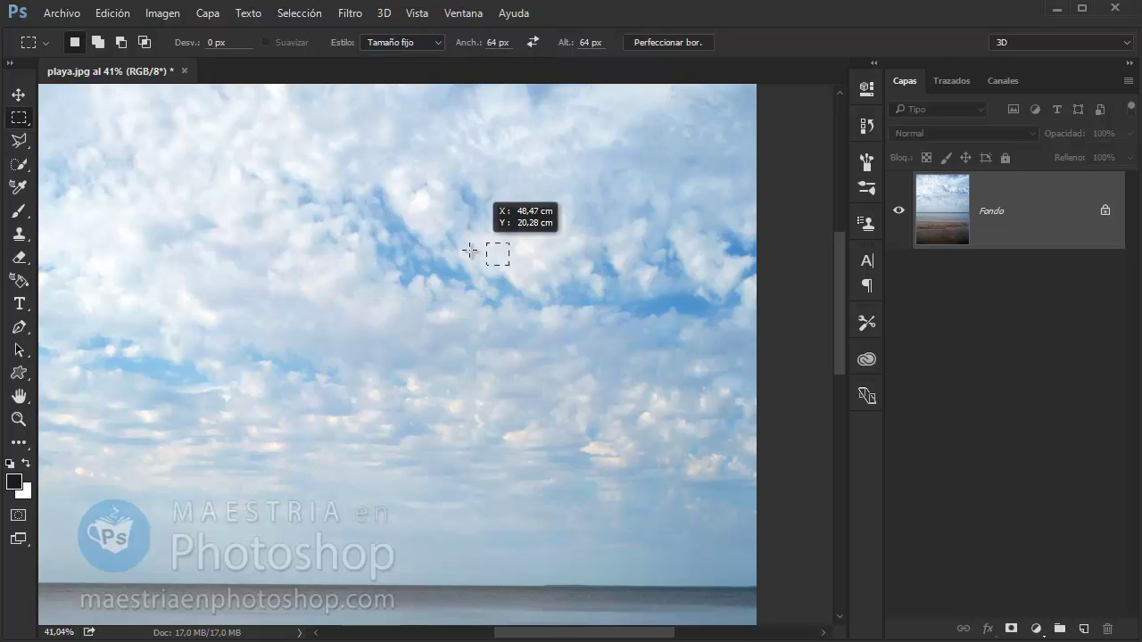
pyautogui.moveTo(486, 246); pyautogui.dragTo(425, 291)
pyautogui.moveTo(660, 128); pyautogui.dragTo(302, 283)
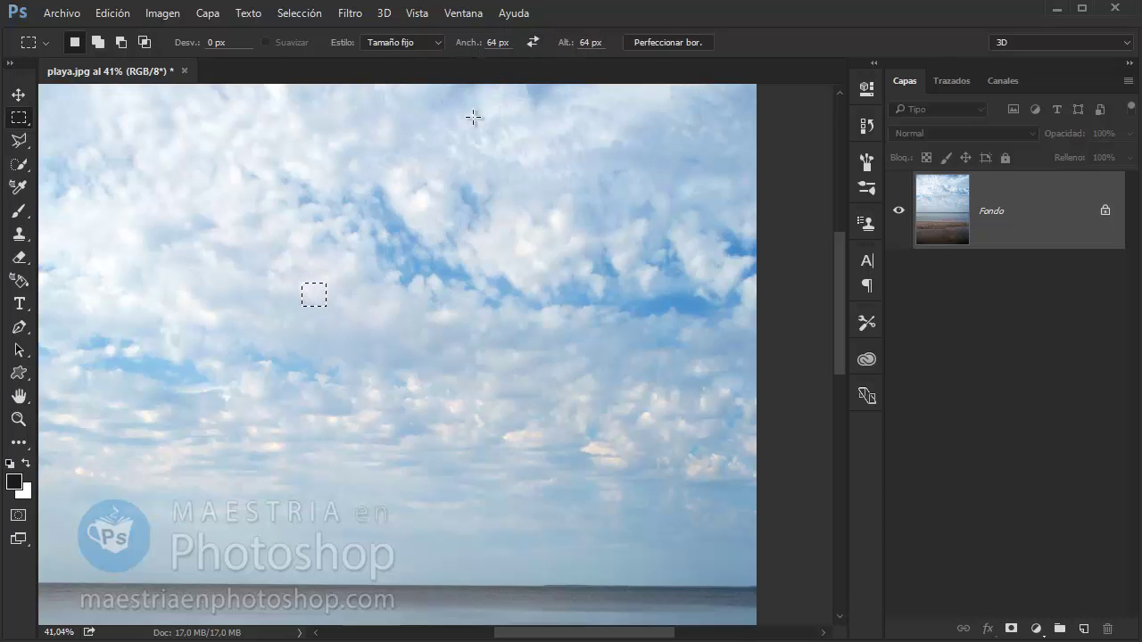
# Step: Change the fixed width to 100 px and move the 100 × 64 px selection into the upper clouds
pyautogui.doubleClick(497, 43)
pyautogui.write('100')
pyautogui.press('Return')
pyautogui.moveTo(588, 131); pyautogui.dragTo(403, 196)
# Step: Return Estilo to Normal and combine a narrow sky strip with a large rectangle
pyautogui.click(411, 44)
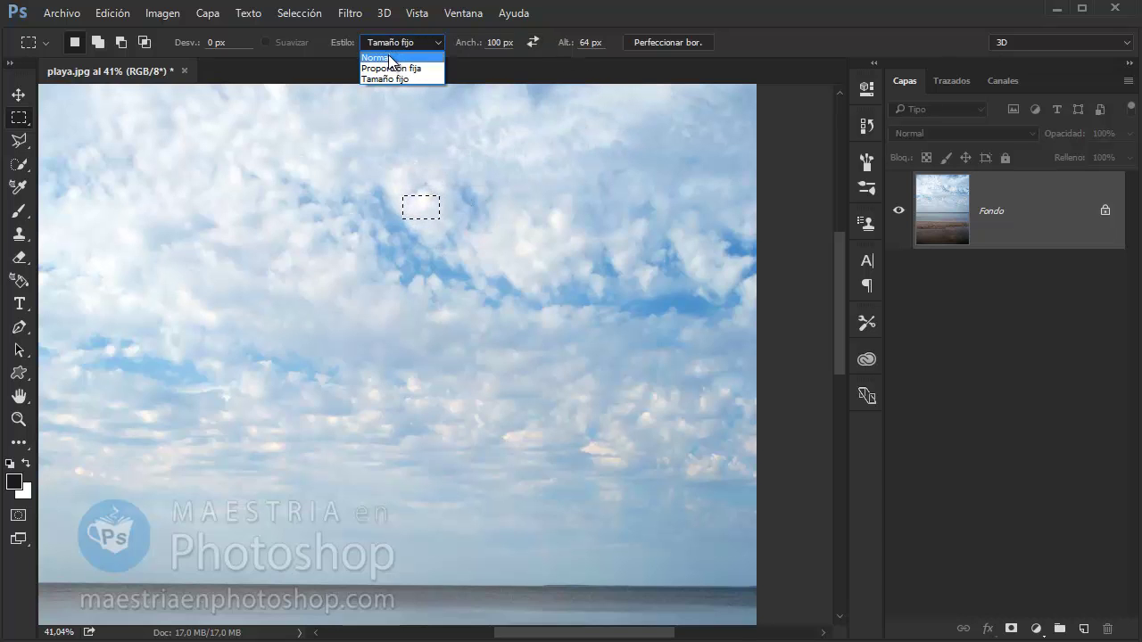
pyautogui.click(387, 54)
pyautogui.click(358, 125)
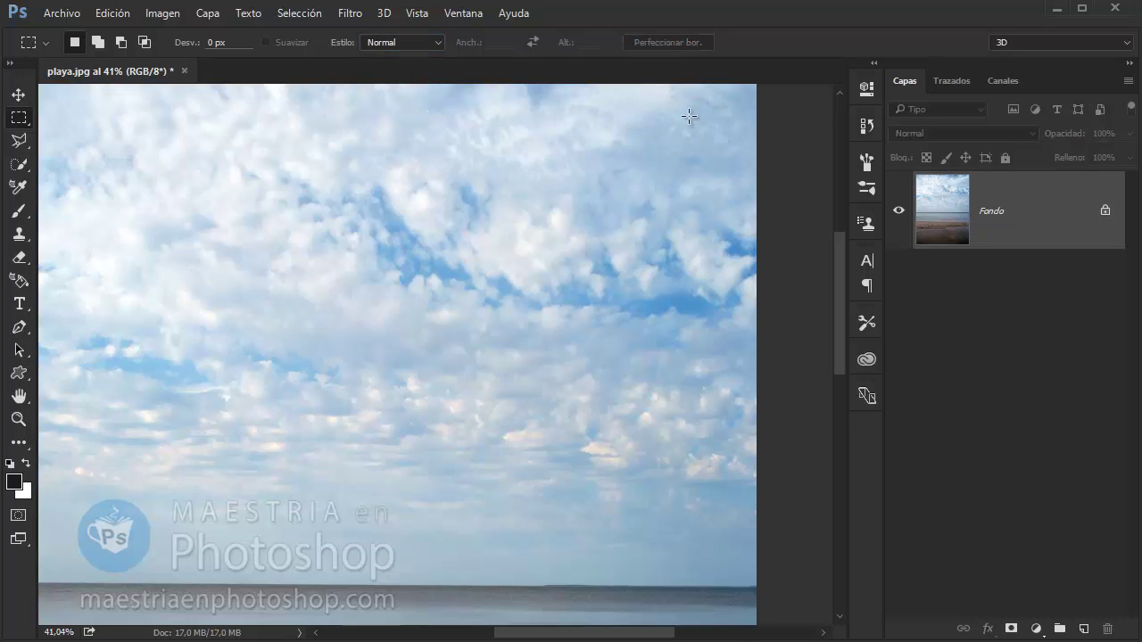
pyautogui.moveTo(640, 104)
pyautogui.mouseDown()
pyautogui.moveTo(229, 430)
pyautogui.moveTo(676, 280)
pyautogui.moveTo(505, 161)
pyautogui.moveTo(644, 242)
pyautogui.moveTo(575, 265)
pyautogui.moveTo(532, 254)
pyautogui.moveTo(314, 265)
pyautogui.moveTo(565, 199)
pyautogui.moveTo(609, 206)
pyautogui.mouseUp()
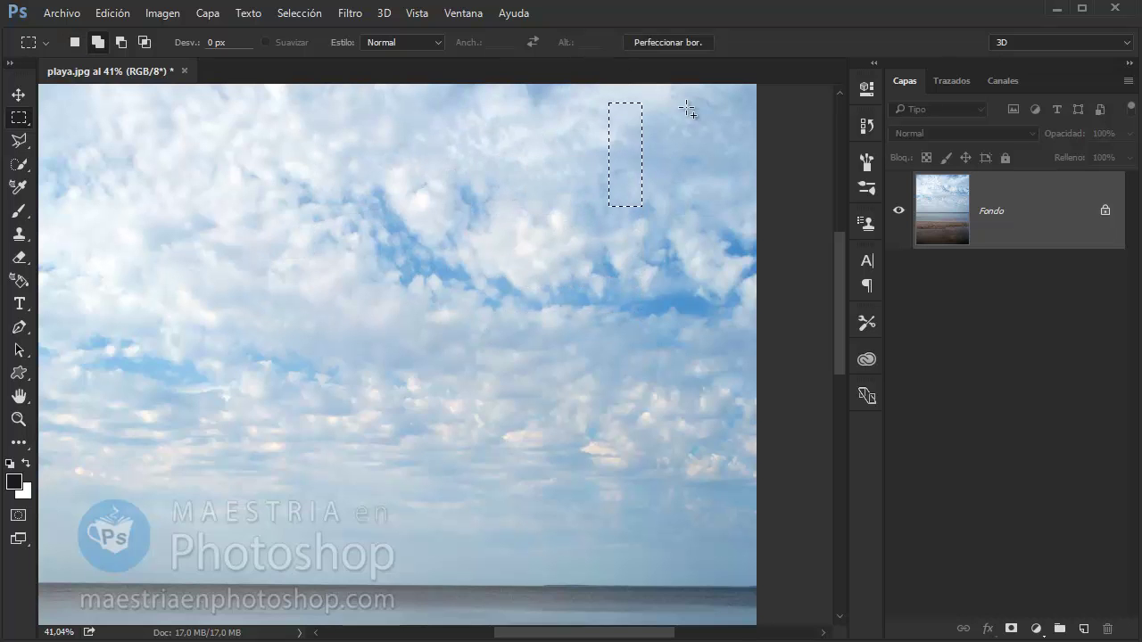
pyautogui.moveTo(687, 109); pyautogui.dragTo(197, 426)
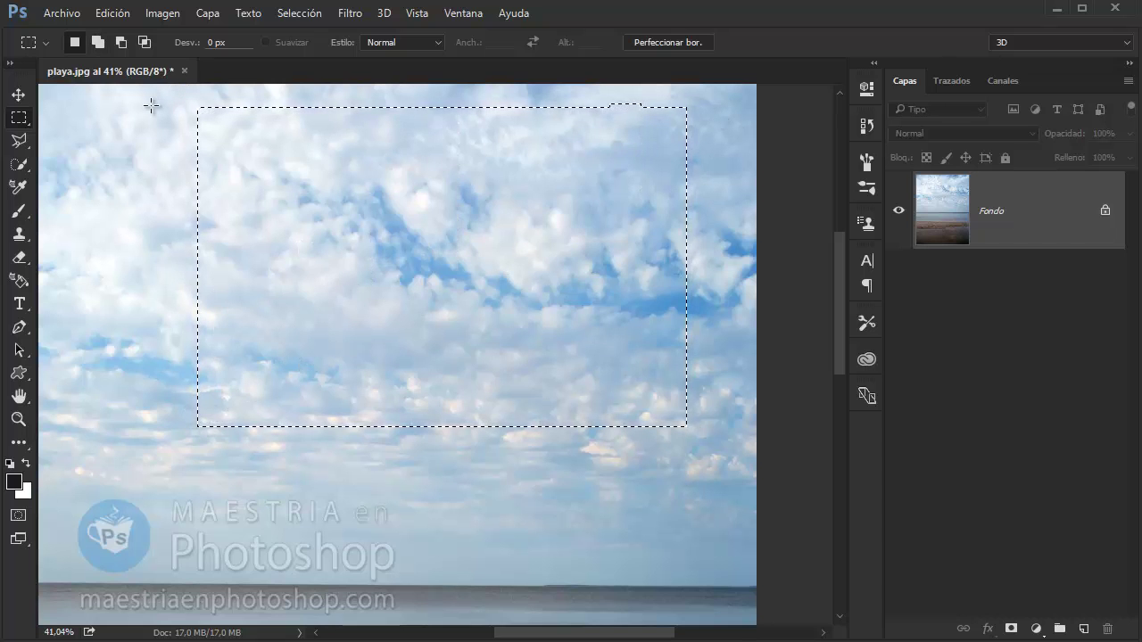
# Step: Draw and clear a couple more cloud rectangles, leaving no active selection
pyautogui.click(112, 113)
pyautogui.moveTo(589, 117); pyautogui.dragTo(211, 354)
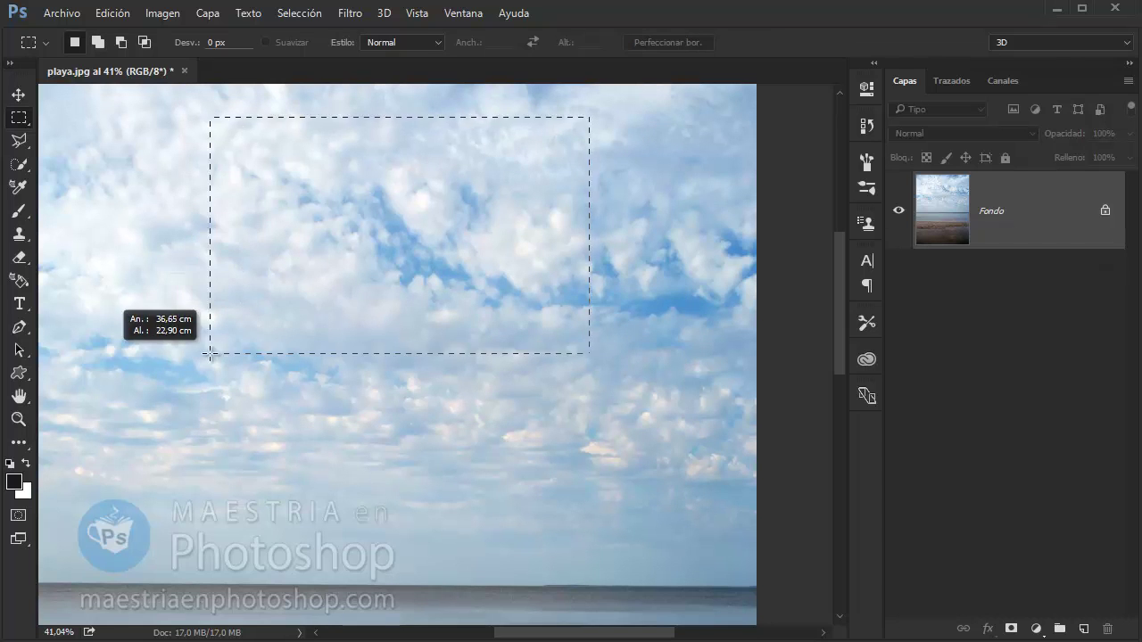
pyautogui.click(267, 209)
pyautogui.moveTo(560, 419); pyautogui.dragTo(187, 171)
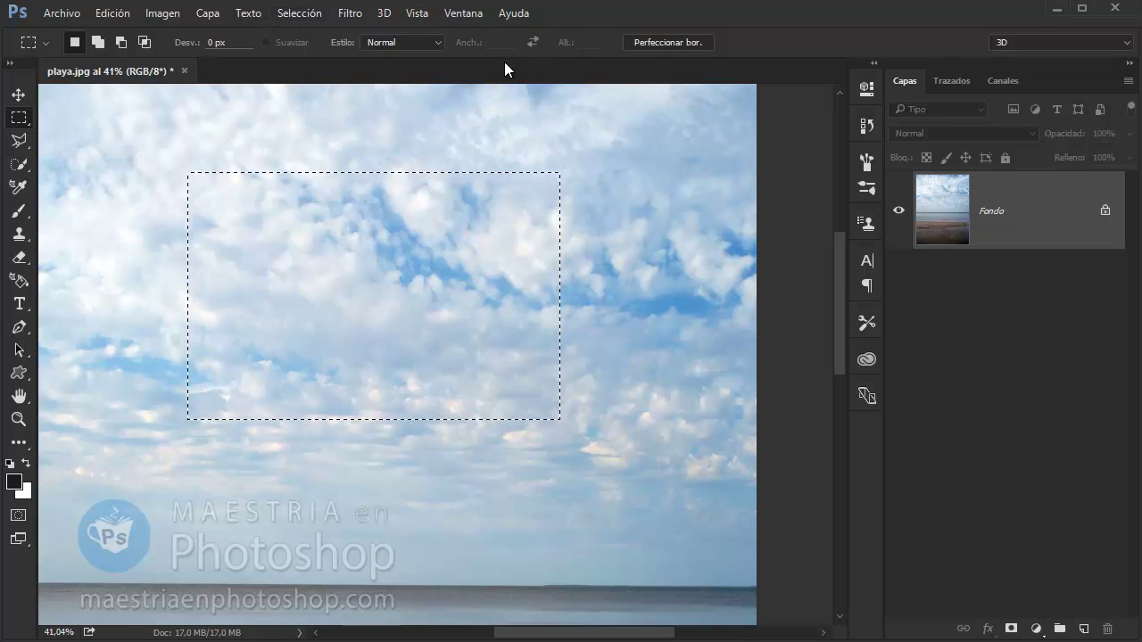
pyautogui.click(144, 104)
# Step: Try an elliptical selection on the sky, then remove it and revert to rectangular marquee
pyautogui.rightClick(13, 125)
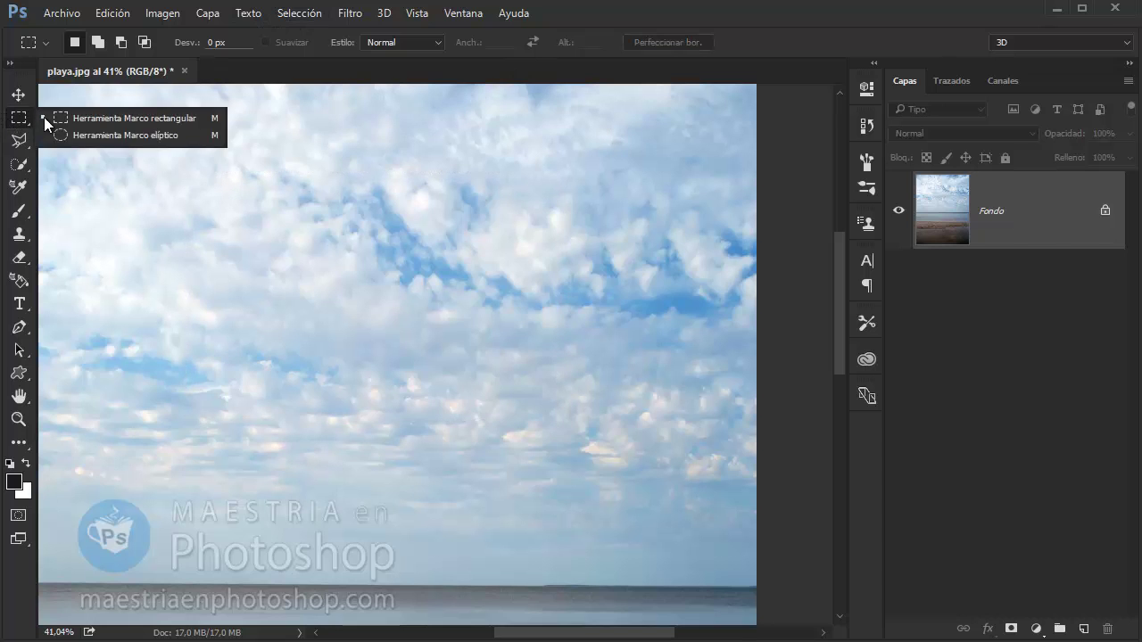
pyautogui.click(128, 140)
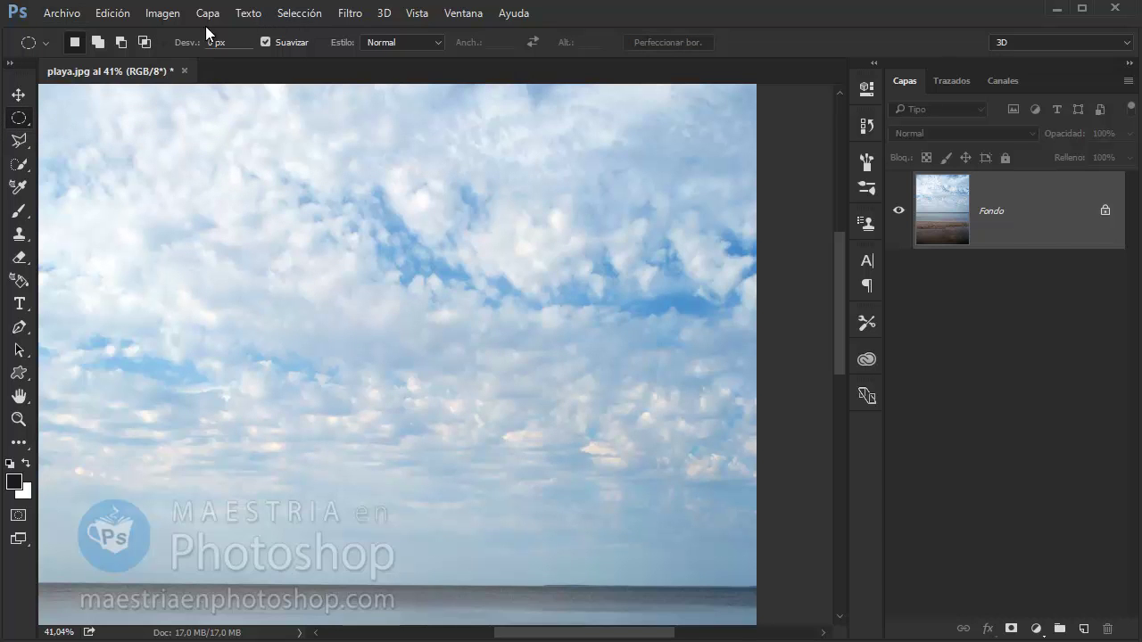
pyautogui.moveTo(276, 125); pyautogui.dragTo(514, 339)
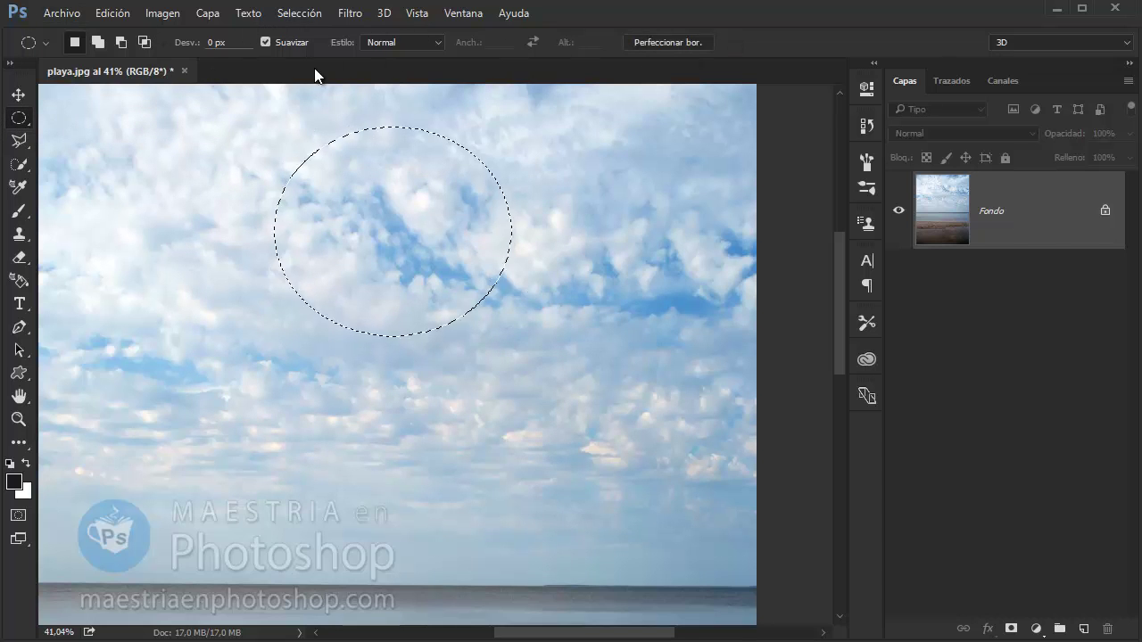
pyautogui.hotkey('ctrl', 'd')
pyautogui.hotkey('shift', 'm')
# Step: With Elliptical Marquee and Suavizar off, select a large sky ellipse and view it as Quick Mask
pyautogui.rightClick(24, 121)
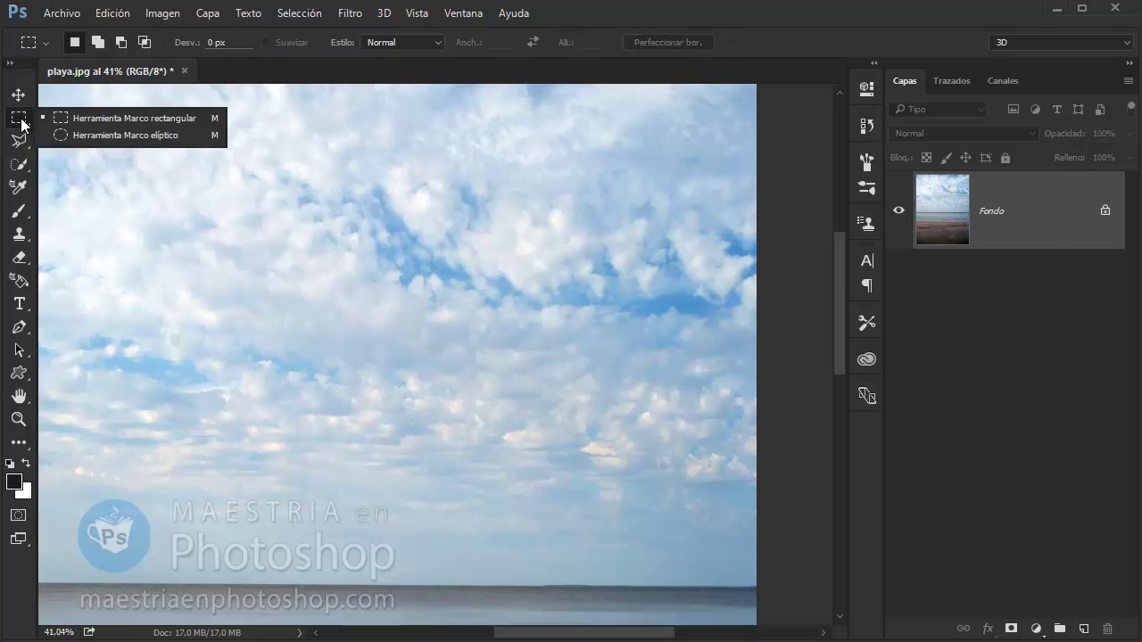
pyautogui.click(79, 134)
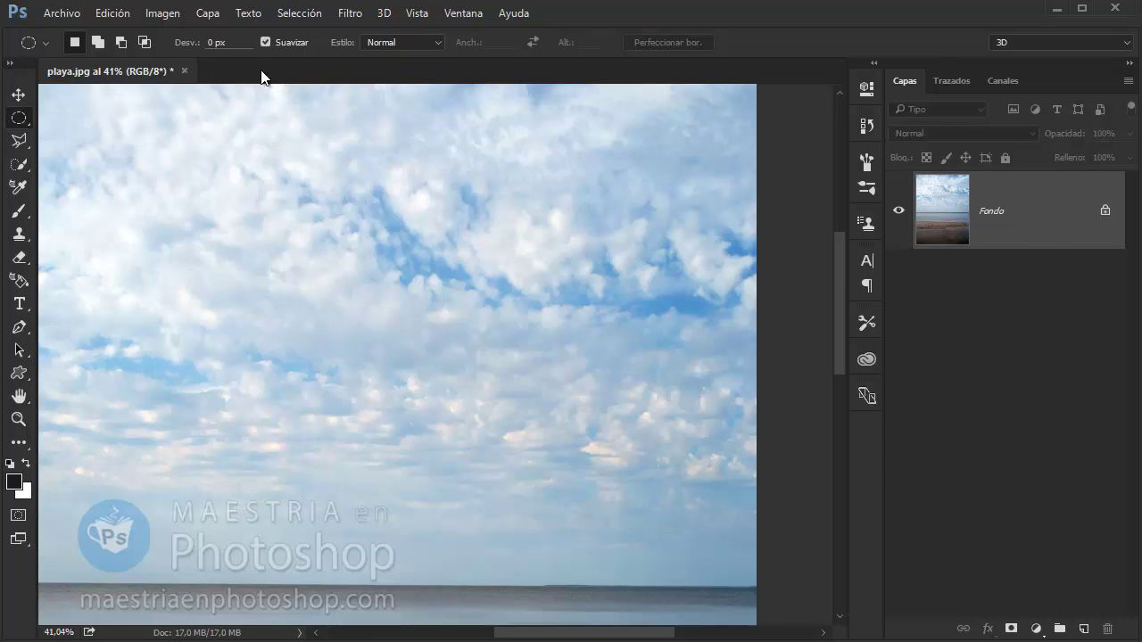
pyautogui.moveTo(148, 116); pyautogui.dragTo(570, 244)
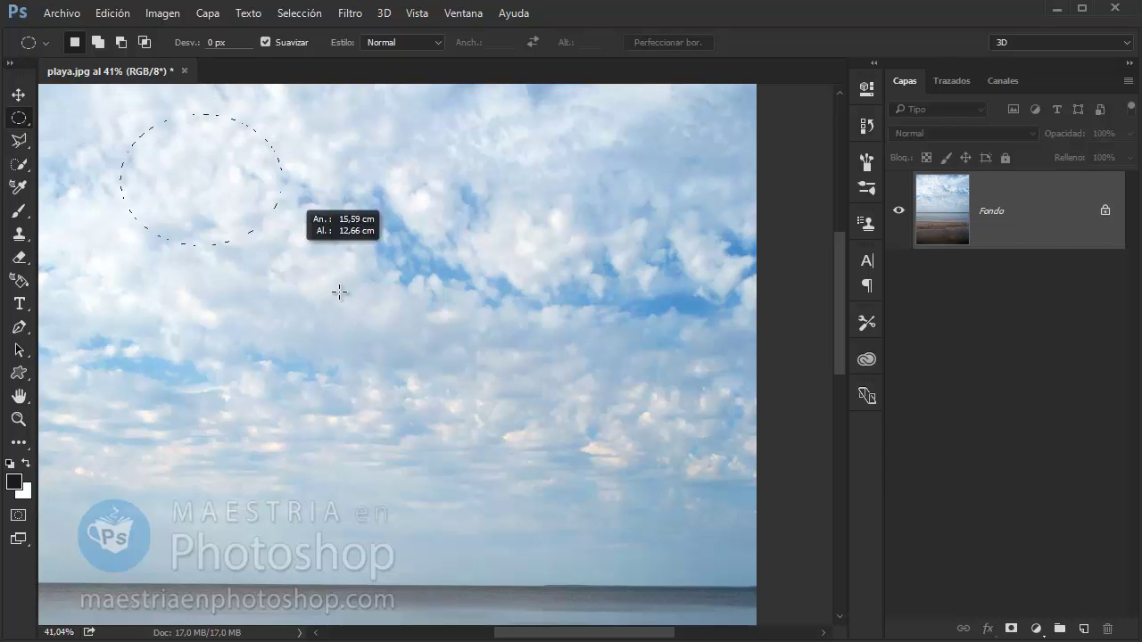
pyautogui.click(569, 245)
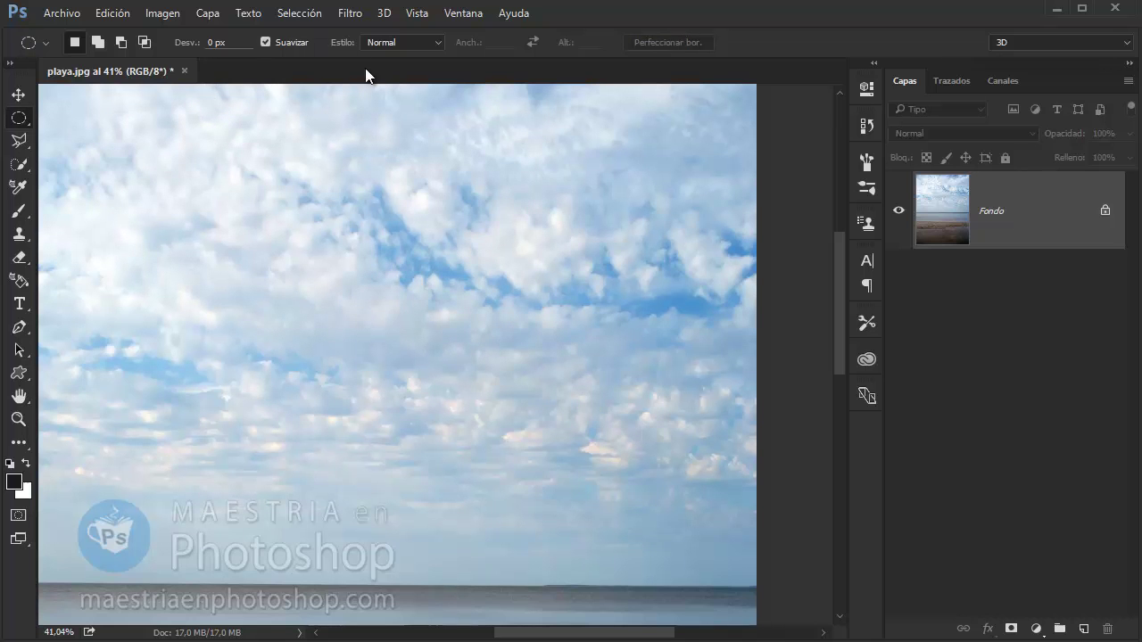
pyautogui.click(265, 41)
pyautogui.moveTo(181, 130); pyautogui.dragTo(597, 435)
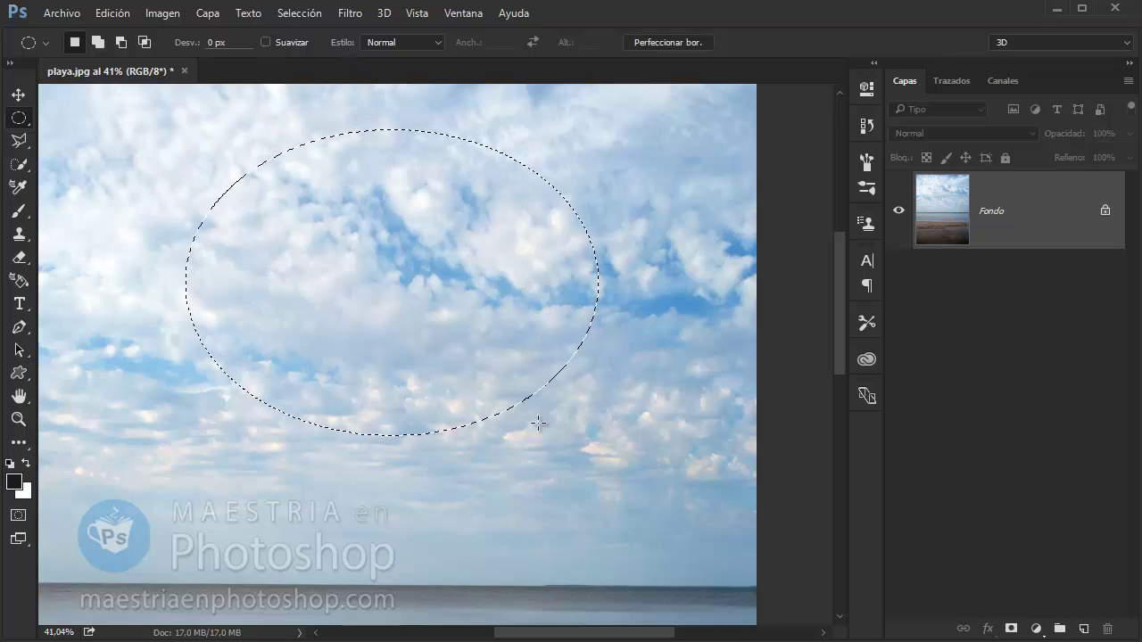
pyautogui.click(19, 515)
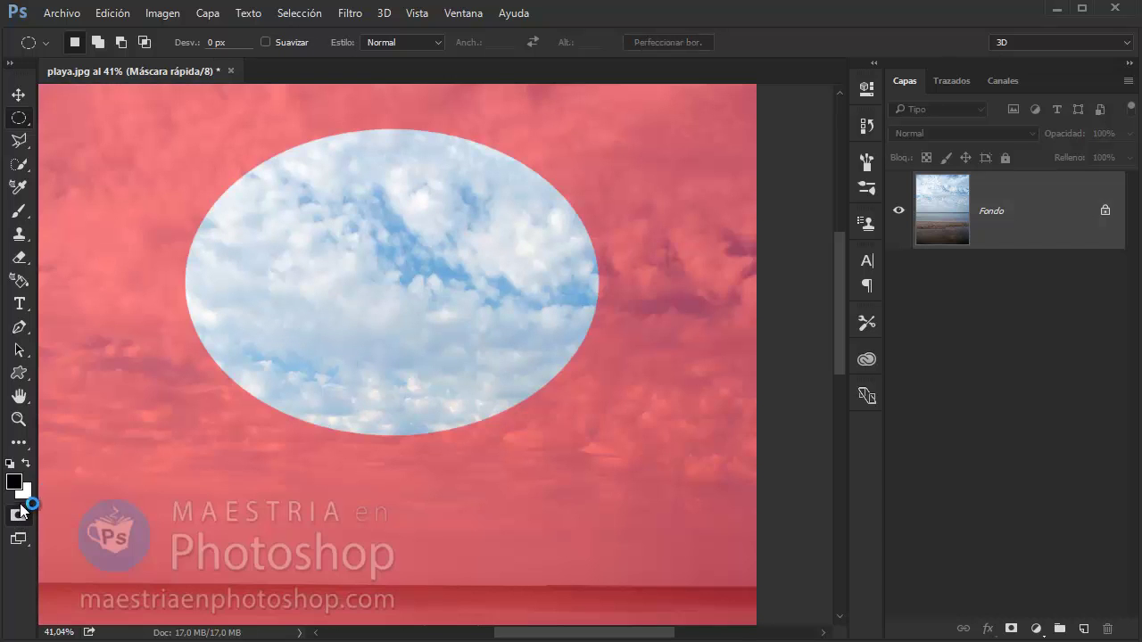
# Step: Zoom in to 151% on the ellipse's left edge to inspect its jagged border
pyautogui.click(19, 419)
pyautogui.click(235, 334)
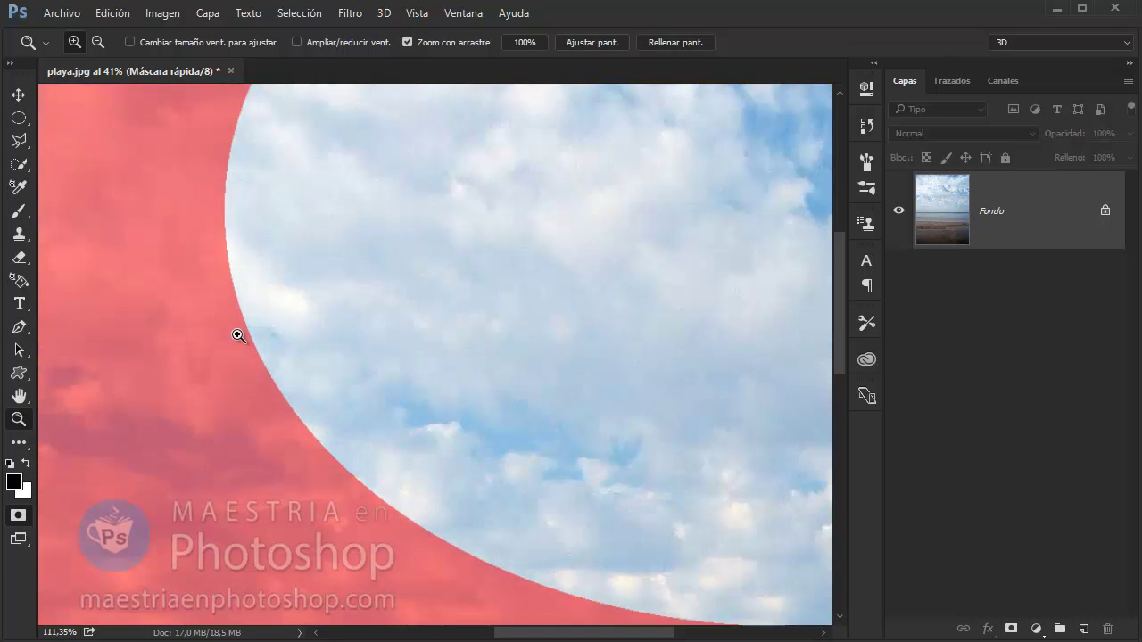
pyautogui.moveTo(238, 335); pyautogui.dragTo(266, 340)
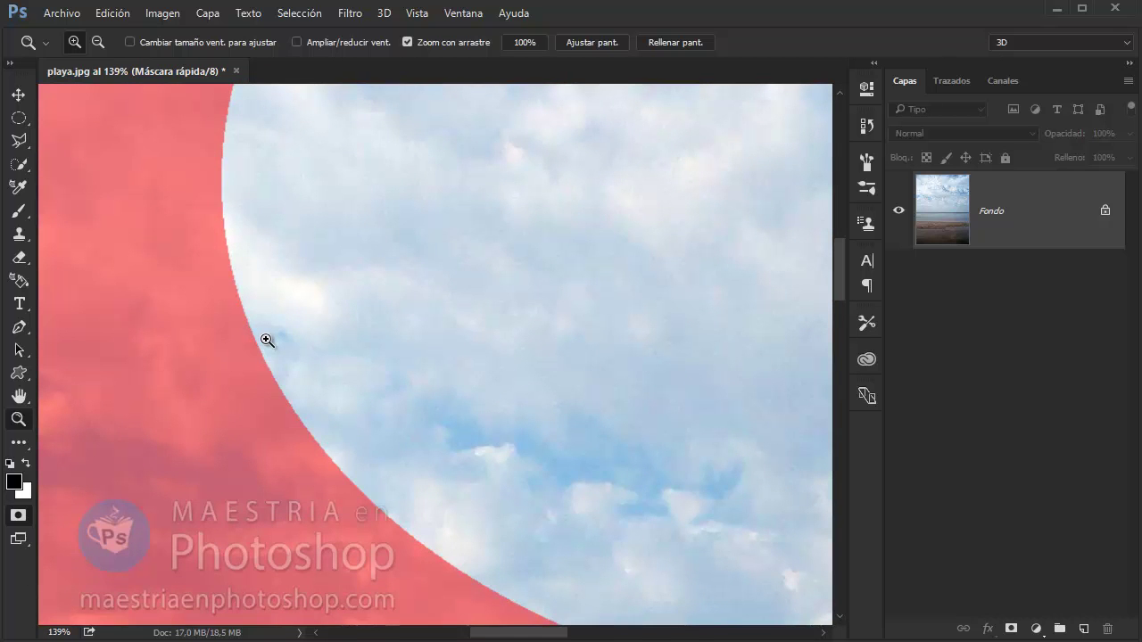
pyautogui.moveTo(449, 334)
pyautogui.mouseDown()
pyautogui.moveTo(438, 334)
pyautogui.moveTo(492, 334)
pyautogui.moveTo(393, 354)
pyautogui.mouseUp()
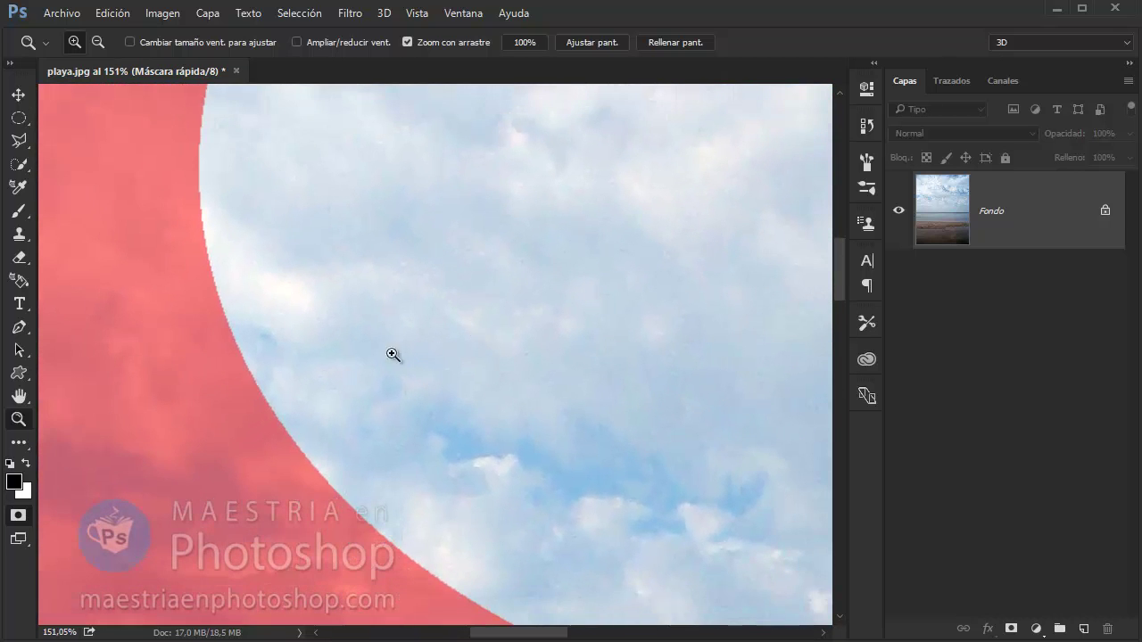
# Step: With Suavizar on, select a new large sky ellipse, preview it in Quick Mask, and zoom out to about 50%
pyautogui.click(19, 515)
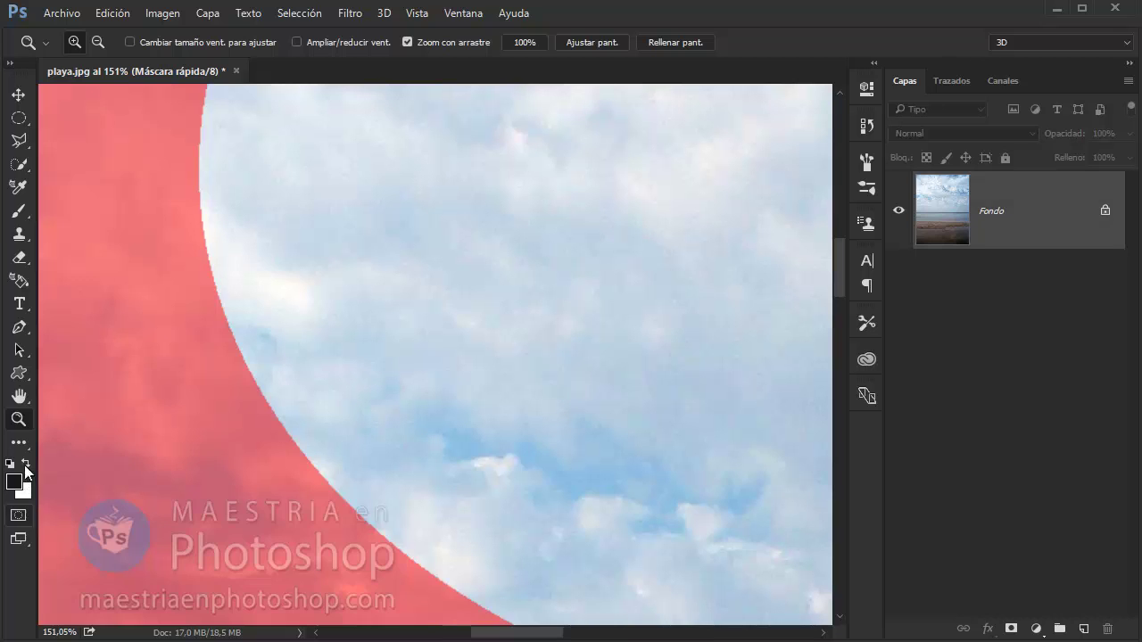
pyautogui.click(28, 120)
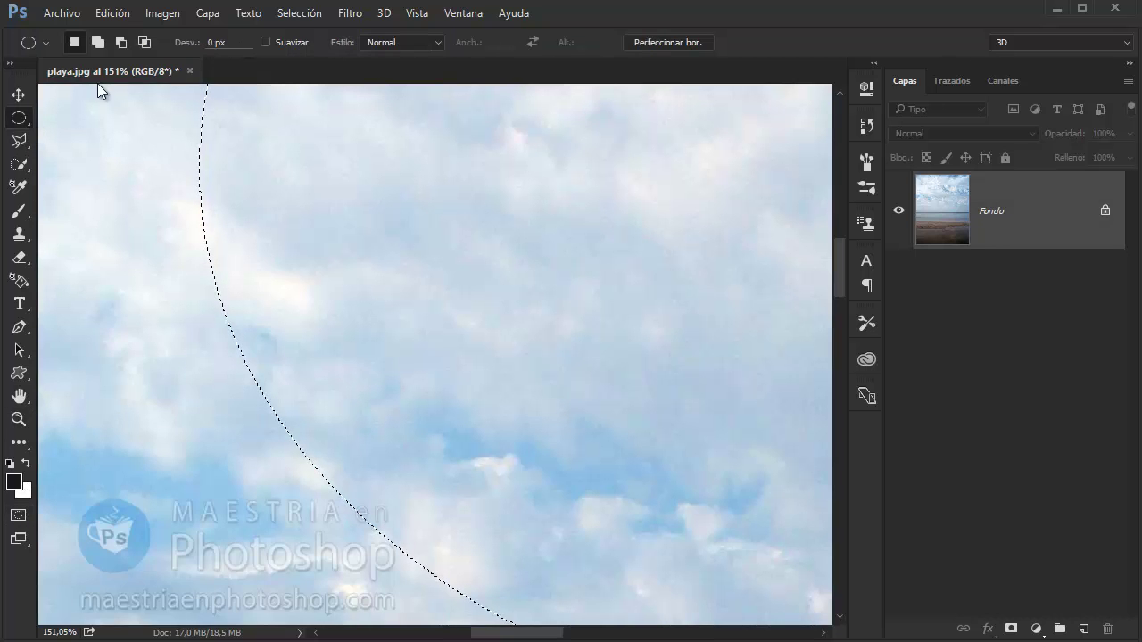
pyautogui.click(266, 42)
pyautogui.scroll(-2, 191, 191)
pyautogui.scroll(2, 186, 199)
pyautogui.moveTo(176, 163)
pyautogui.mouseDown()
pyautogui.moveTo(306, 311)
pyautogui.moveTo(655, 517)
pyautogui.mouseUp()
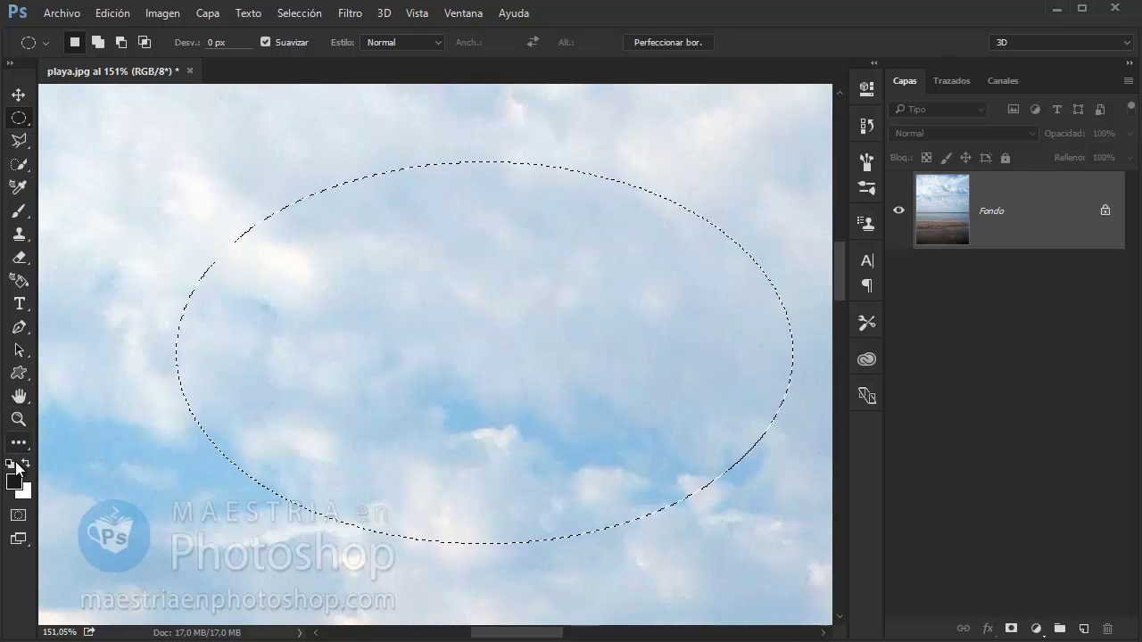
pyautogui.click(18, 515)
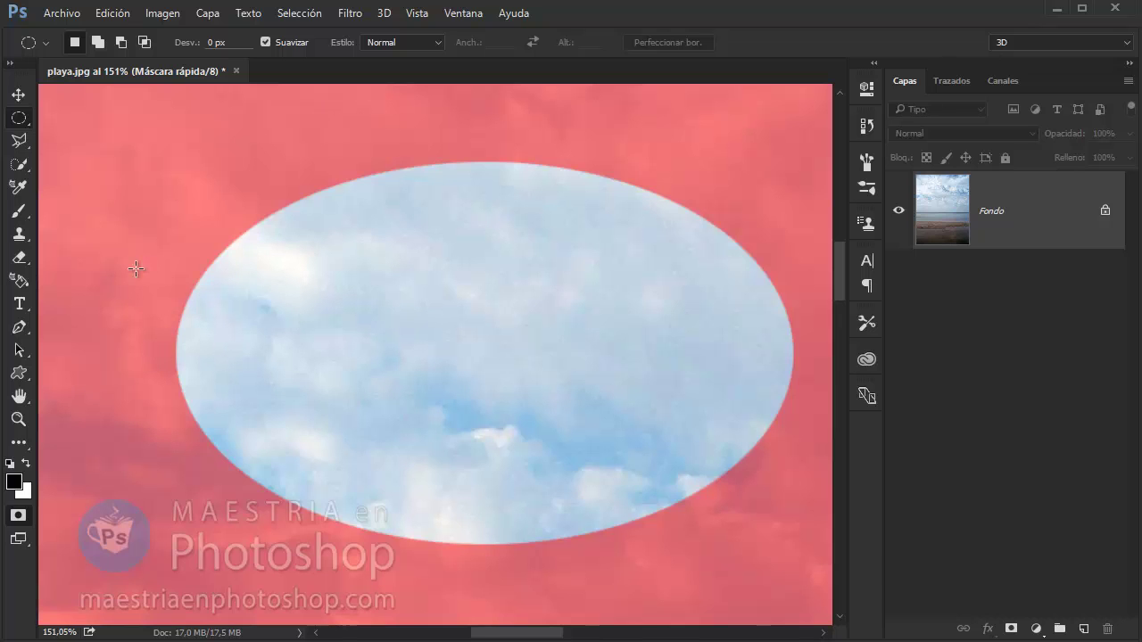
pyautogui.click(18, 515)
pyautogui.click(19, 419)
pyautogui.moveTo(405, 390); pyautogui.dragTo(352, 401)
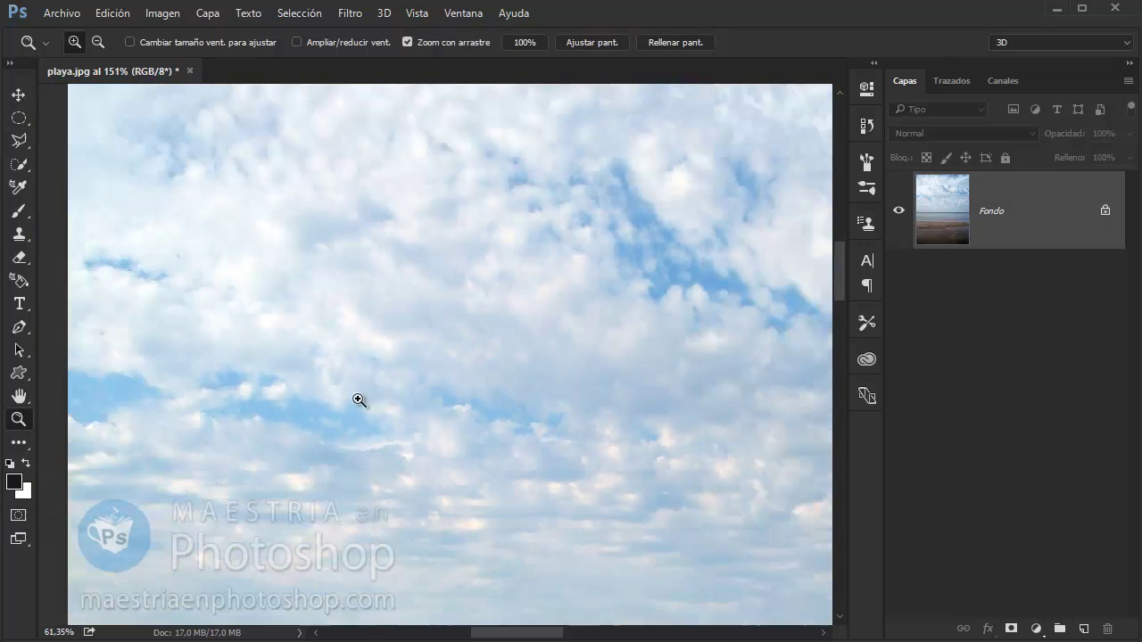
# Step: Deselect the oval sky selection and zoom out until the entire beach photo is visible
pyautogui.click(27, 112)
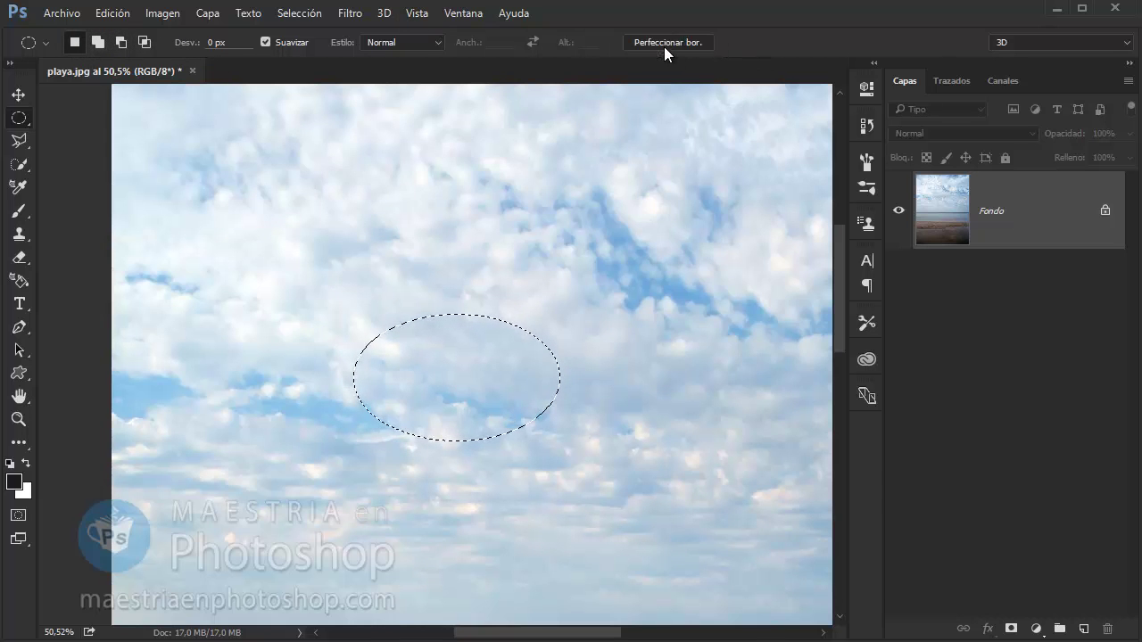
pyautogui.click(458, 173)
pyautogui.click(19, 419)
pyautogui.moveTo(548, 331); pyautogui.dragTo(474, 339)
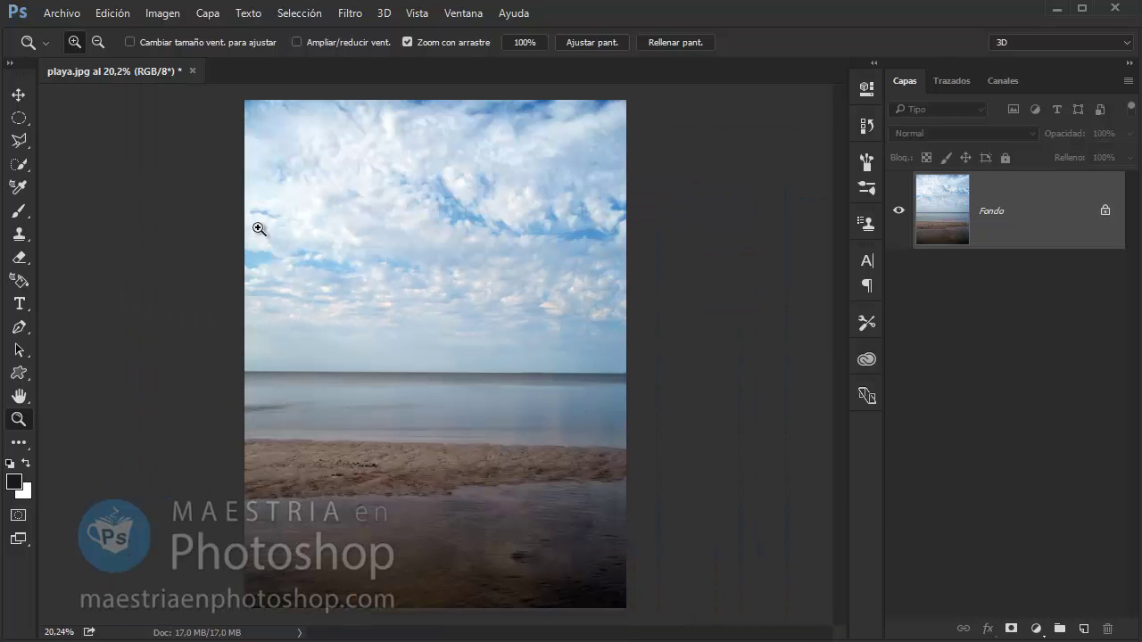
pyautogui.click(22, 121)
# Step: Select the sky with a rectangle from horizon to top edge and make it Capa 0's layer mask
pyautogui.rightClick(22, 120)
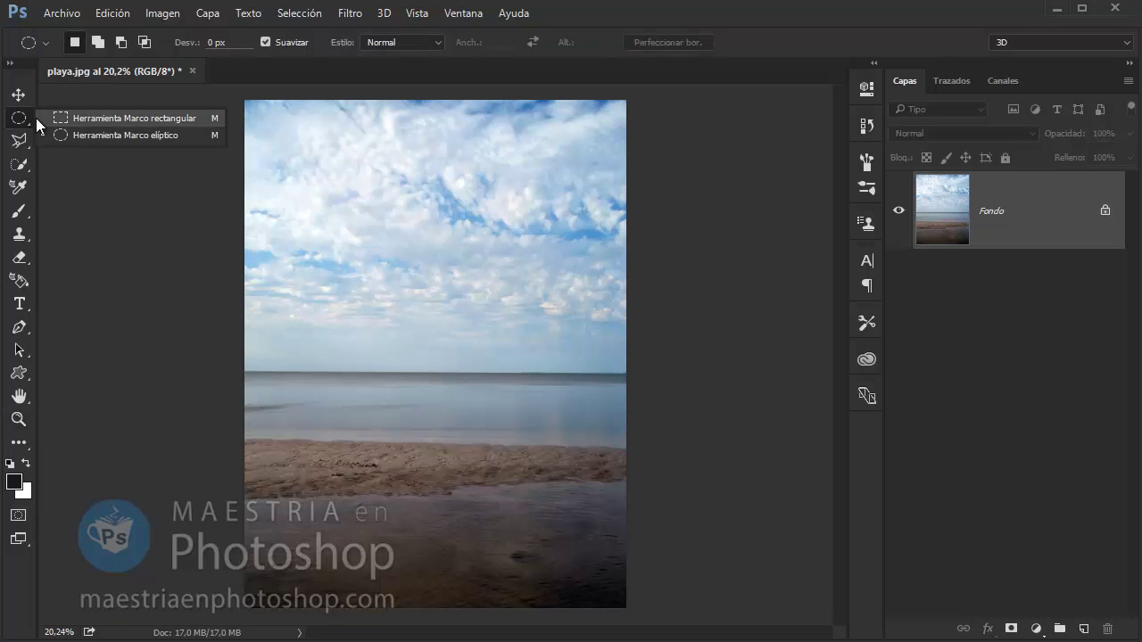
pyautogui.click(40, 118)
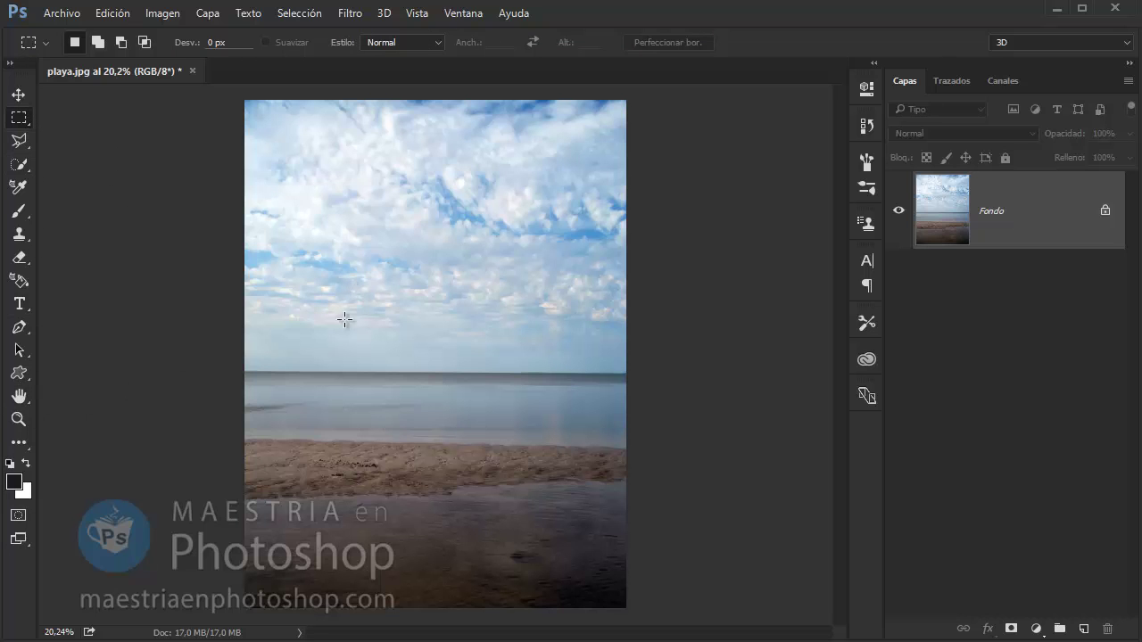
pyautogui.moveTo(236, 374)
pyautogui.mouseDown()
pyautogui.moveTo(693, 114)
pyautogui.moveTo(687, 84)
pyautogui.mouseUp()
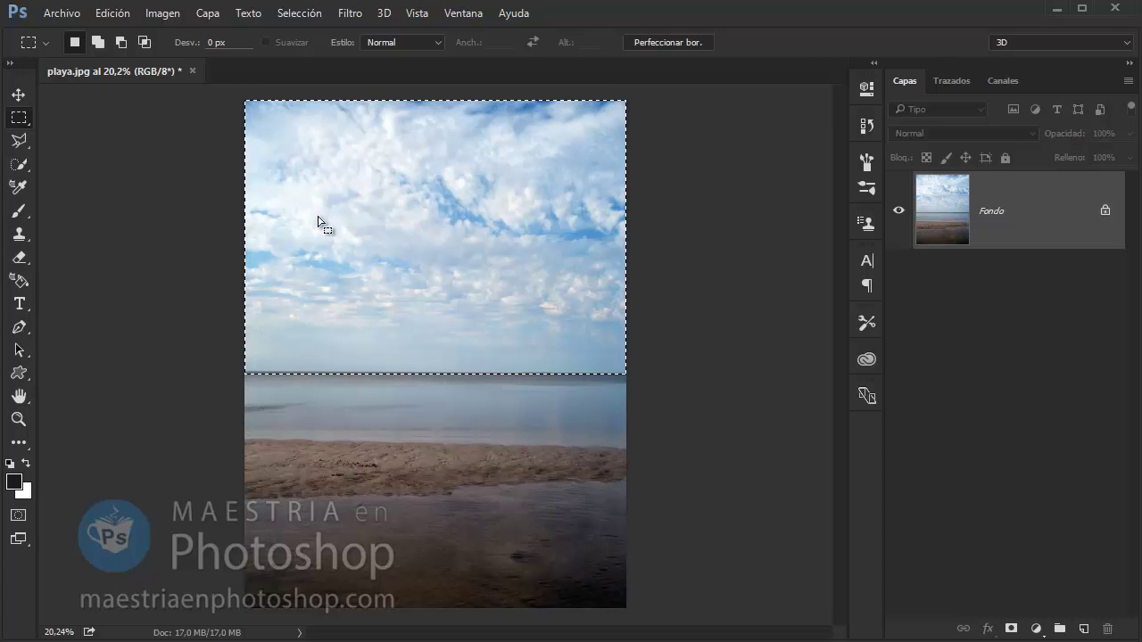
pyautogui.click(1011, 628)
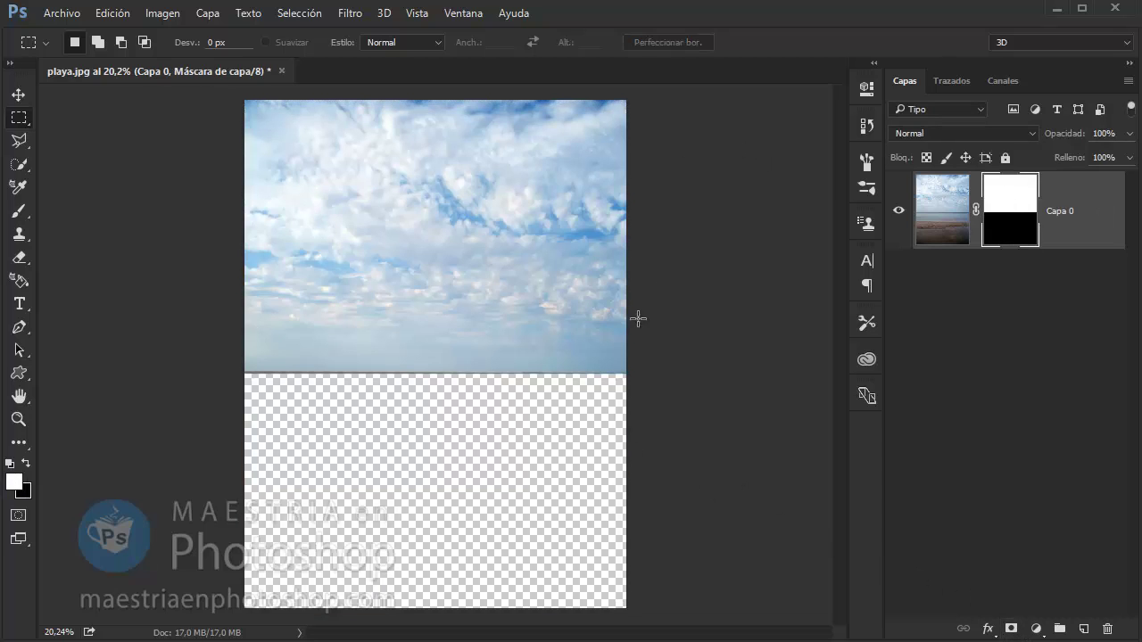